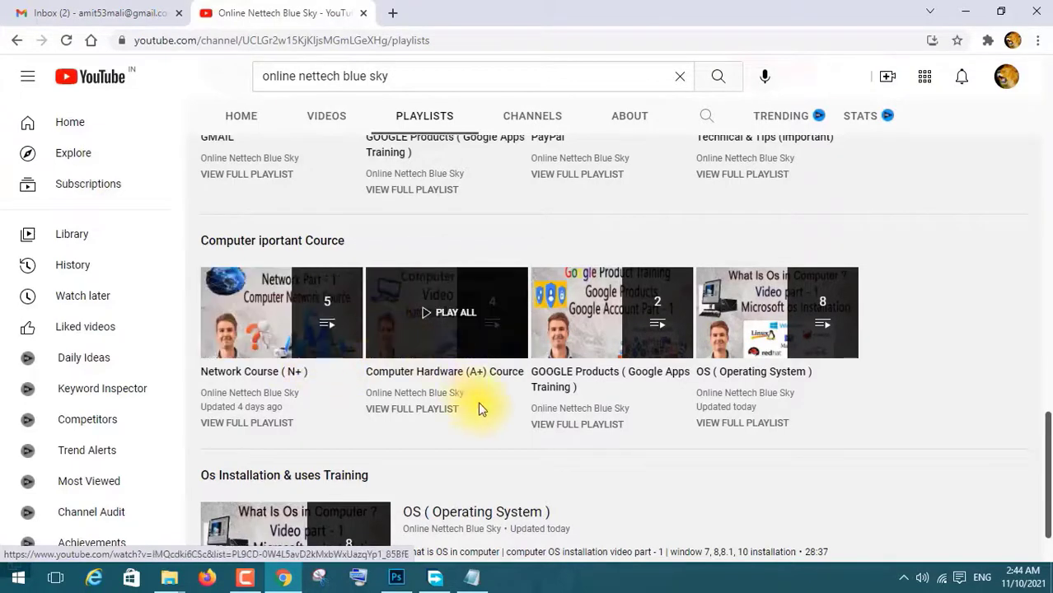
Open the Control Panel playlist from the channel's playlists page and toggle its playback.
scroll(482, 468, "up", 4)
scroll(482, 468, "up", 2)
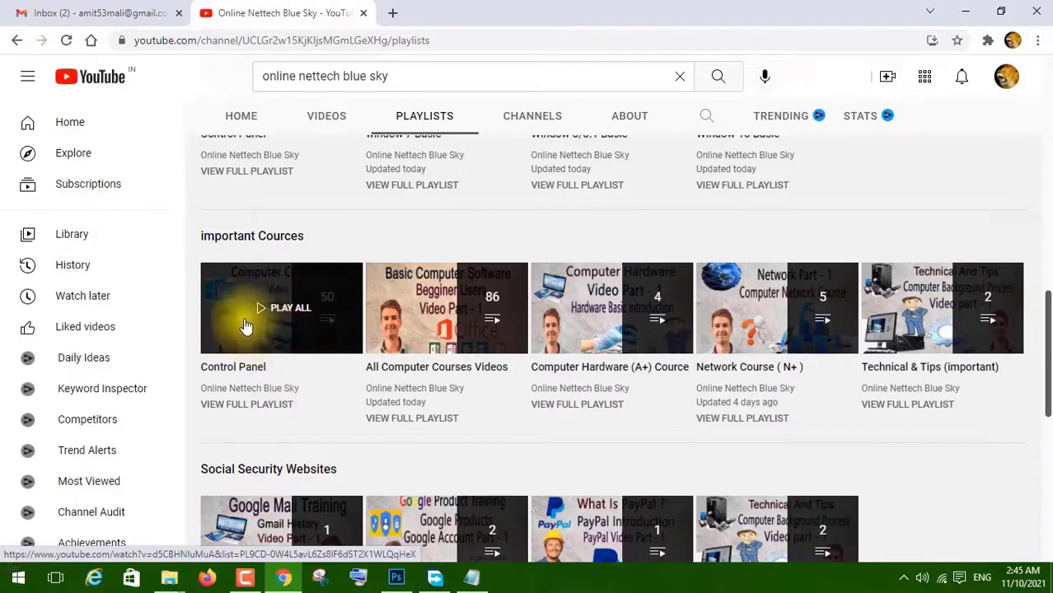
left_click(277, 313)
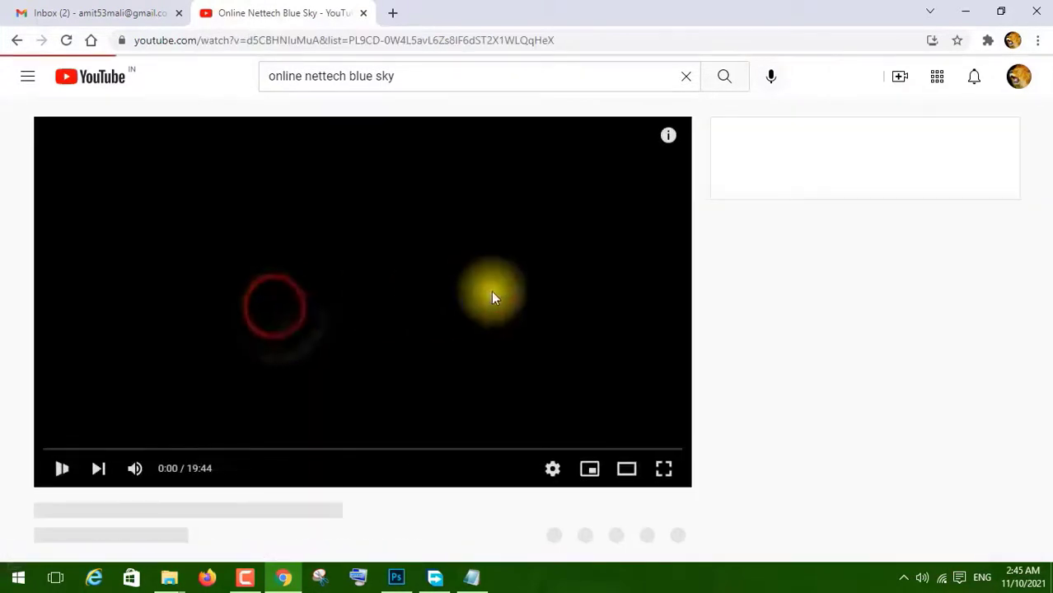
left_click(86, 467)
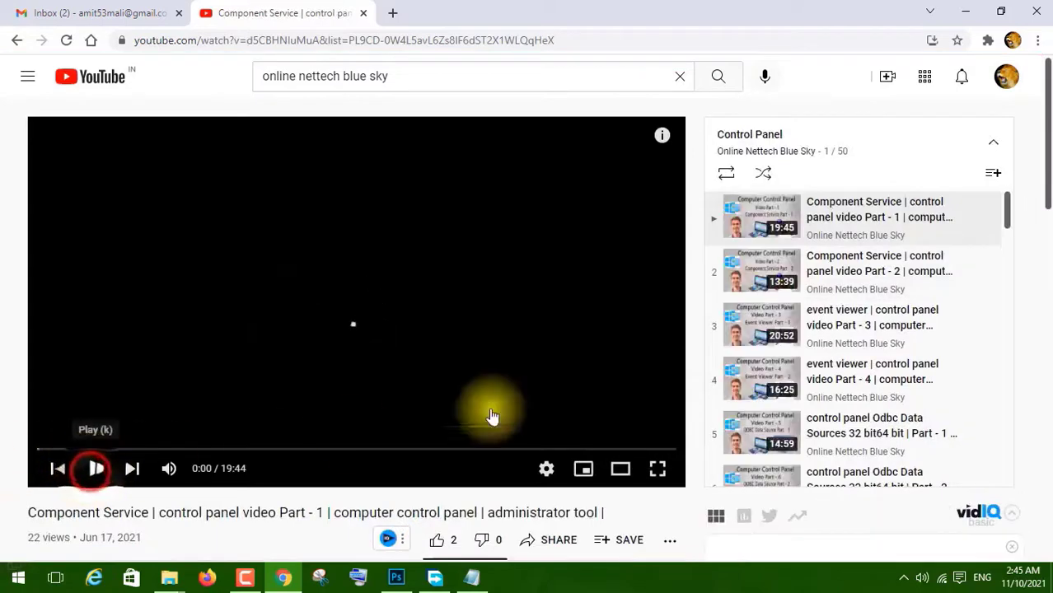
Scroll through the Control Panel playlist's list of videos.
scroll(811, 301, "down", 15)
scroll(789, 319, "up", 2)
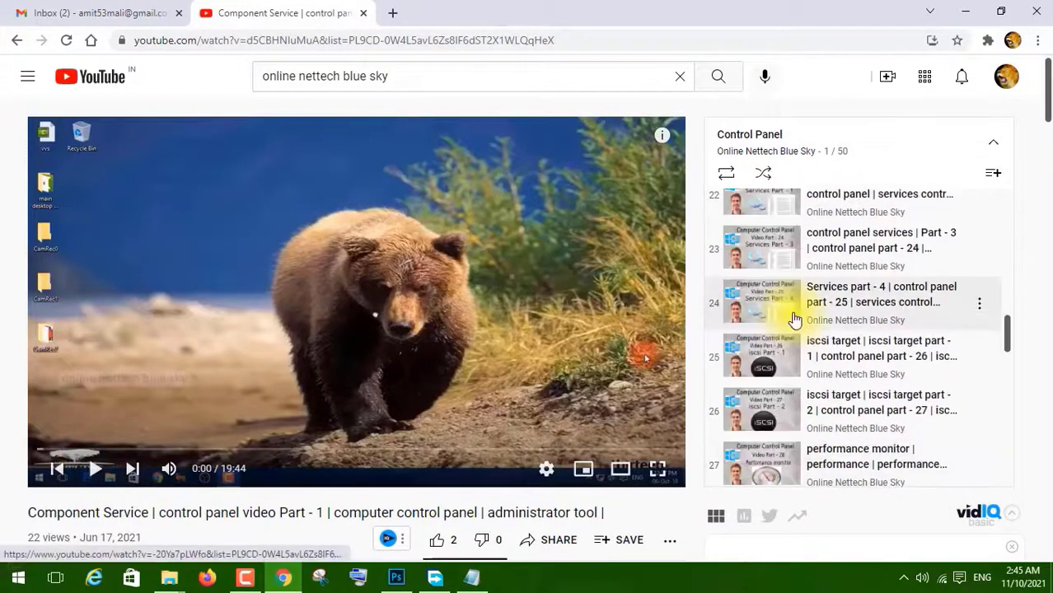
scroll(793, 324, "down", 12)
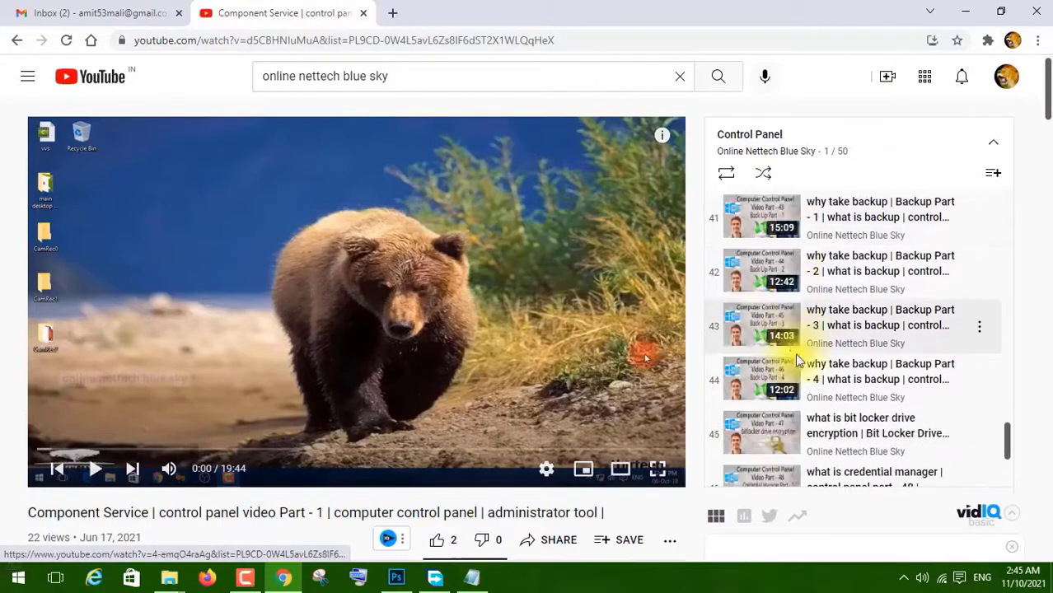
scroll(798, 365, "down", 3)
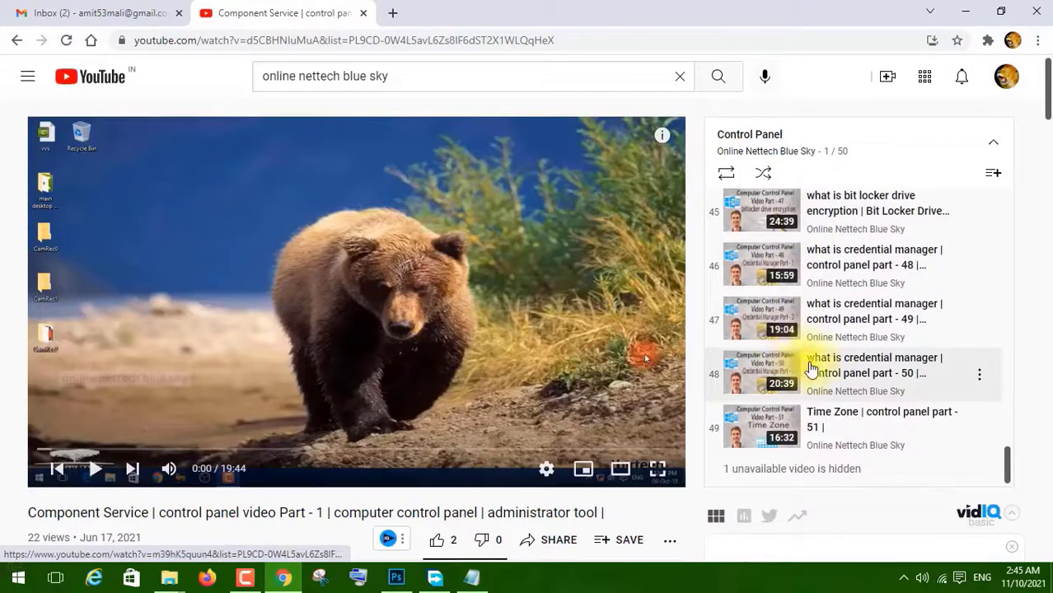
Go back to the channel's playlists page and close the miniplayer.
left_click(17, 40)
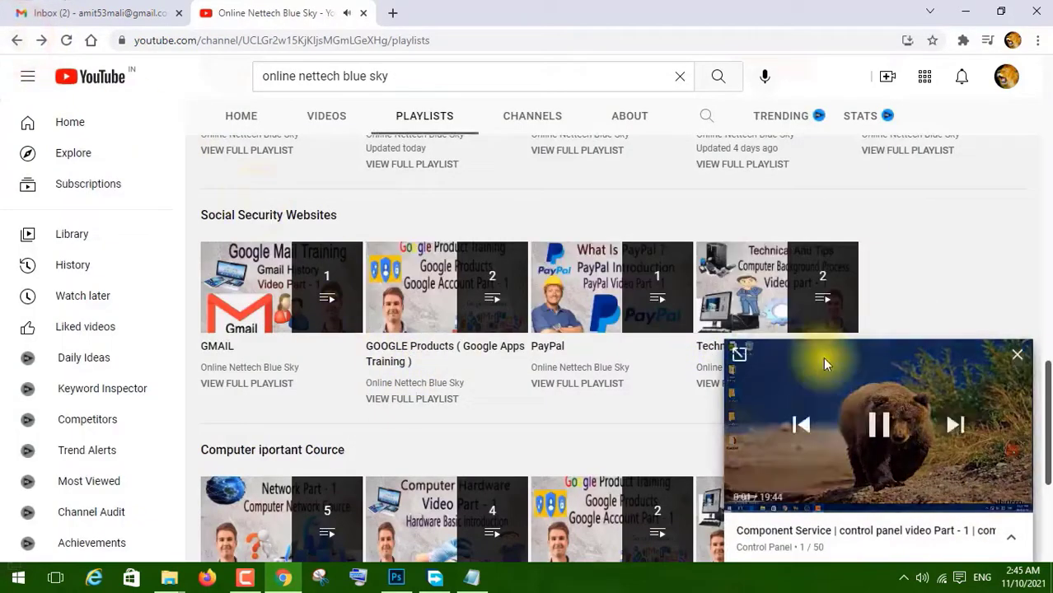
left_click(1017, 357)
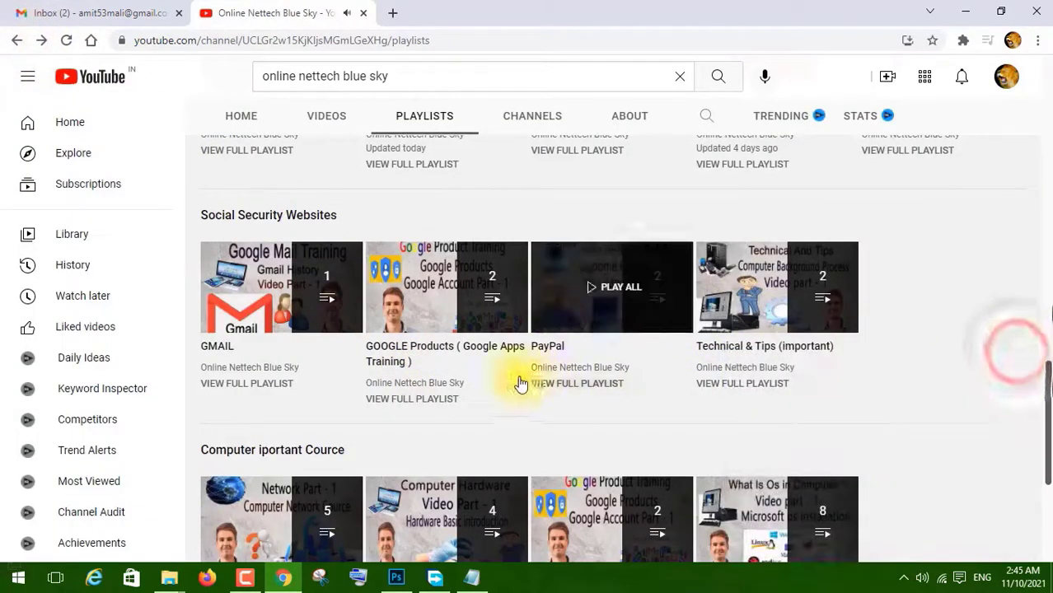
Open the window 7 Basic playlist from the playlists page and toggle its playback.
scroll(751, 418, "down", 3)
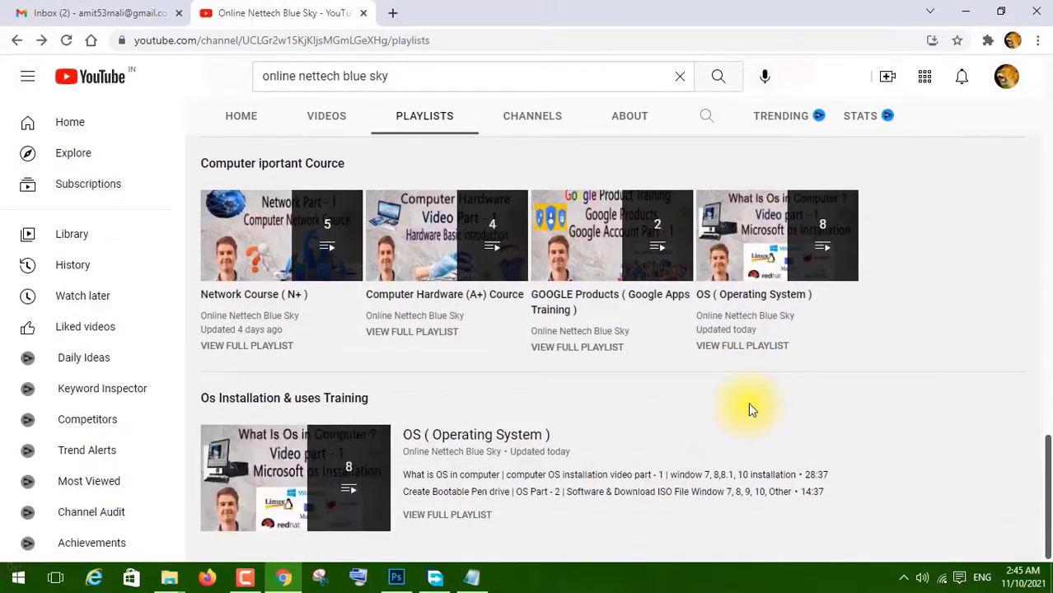
scroll(714, 397, "up", 5)
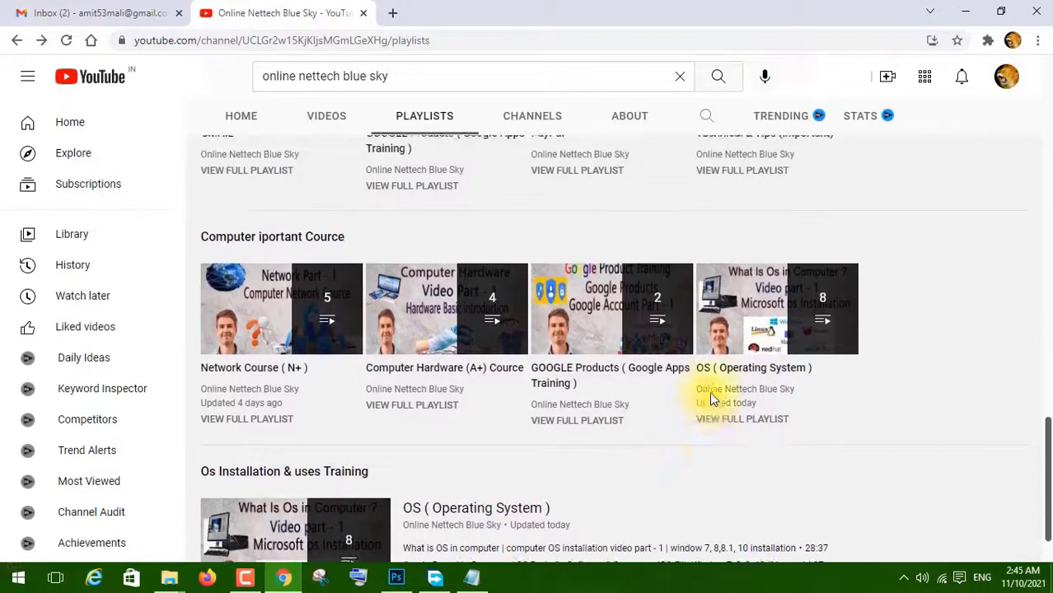
scroll(714, 399, "up", 2)
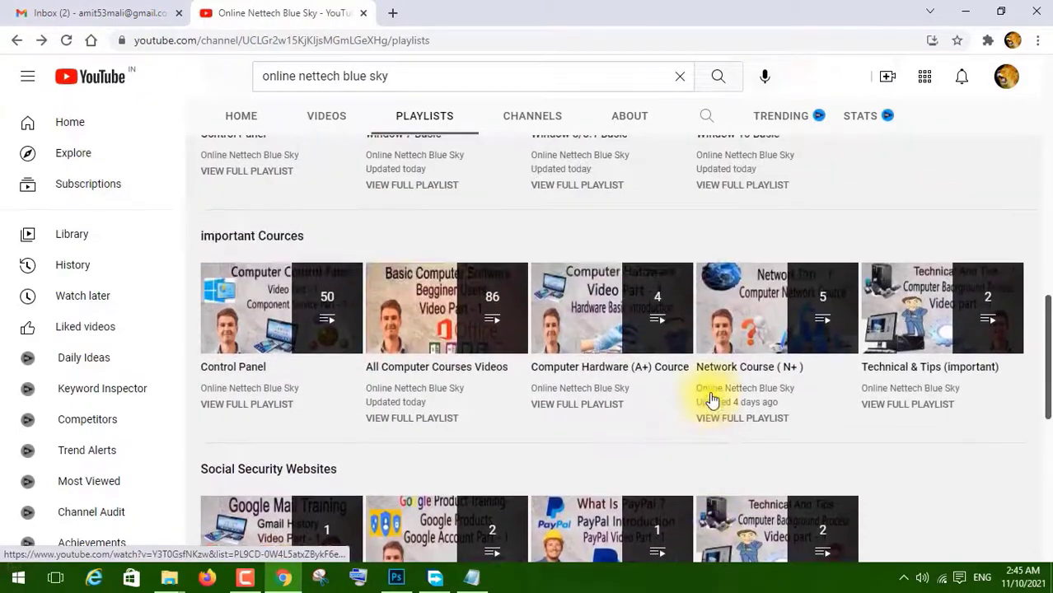
scroll(816, 422, "up", 3)
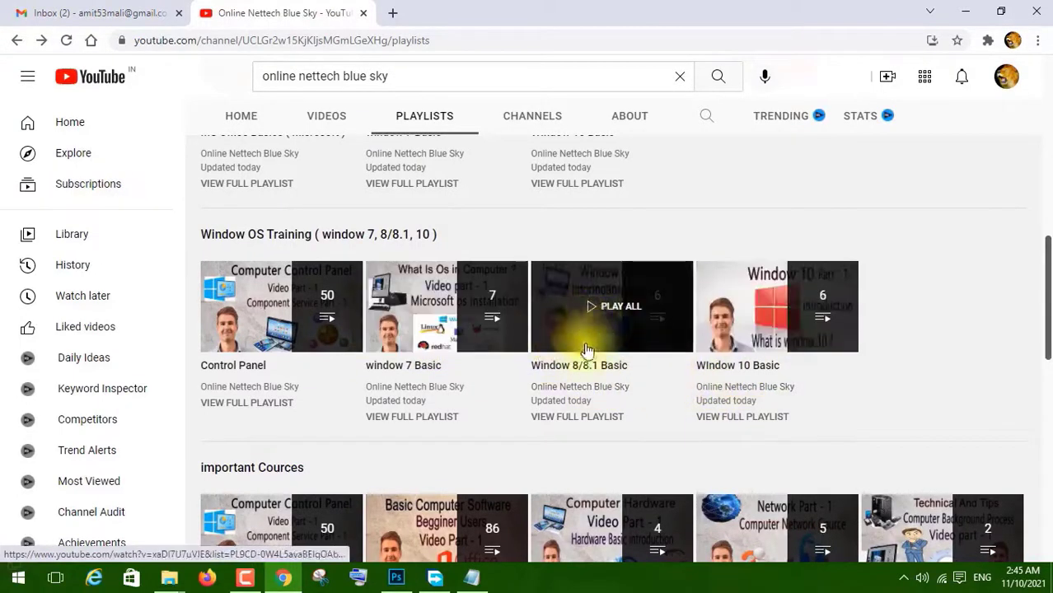
left_click(424, 319)
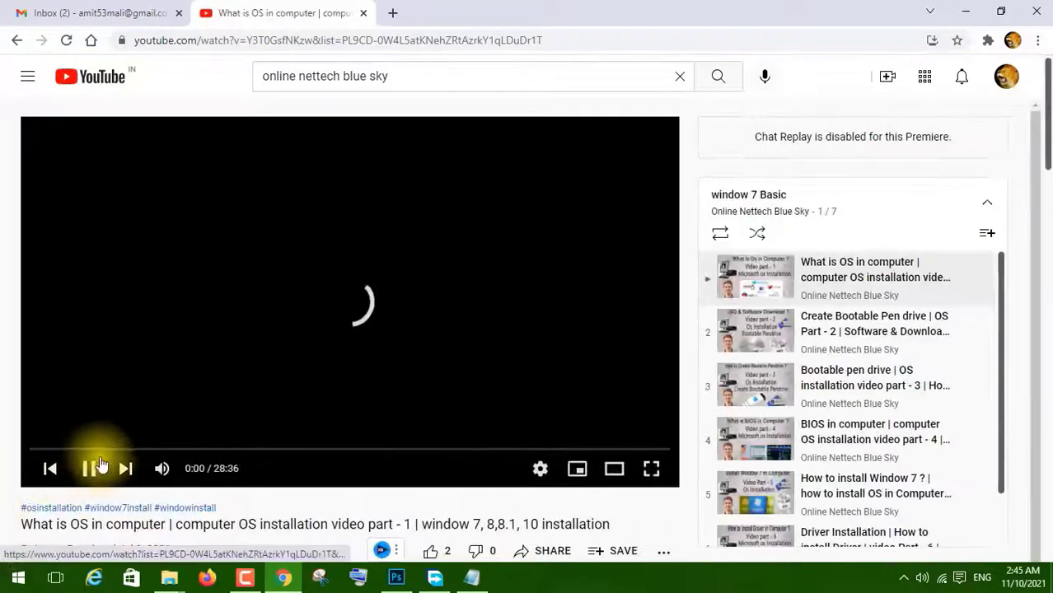
left_click(91, 468)
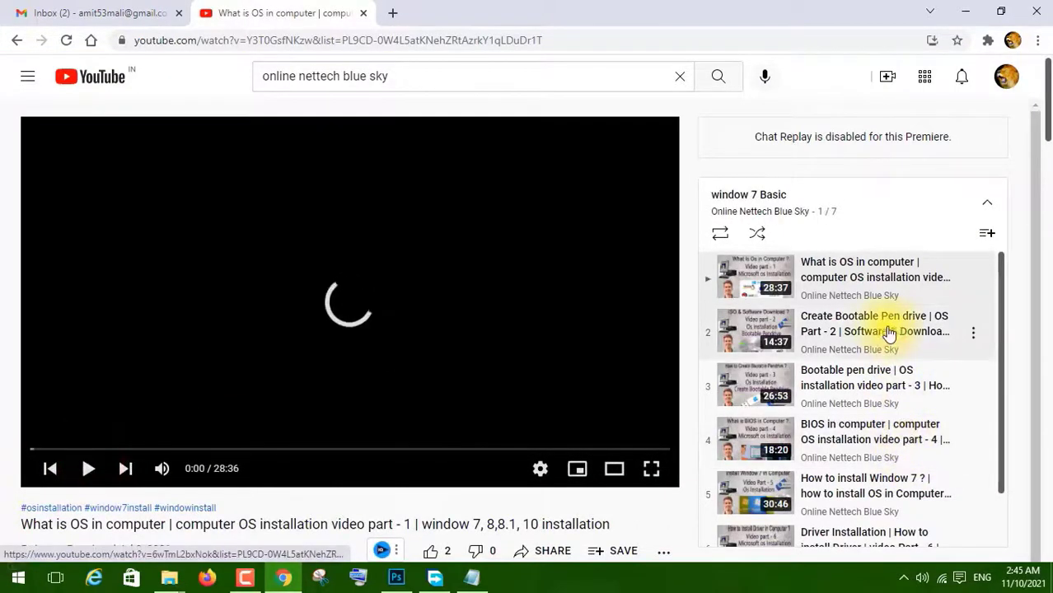
Scroll through the window 7 Basic playlist's list of videos.
scroll(882, 331, "down", 1)
scroll(846, 290, "up", 1)
scroll(814, 327, "down", 1)
scroll(814, 328, "down", 1)
scroll(816, 320, "up", 2)
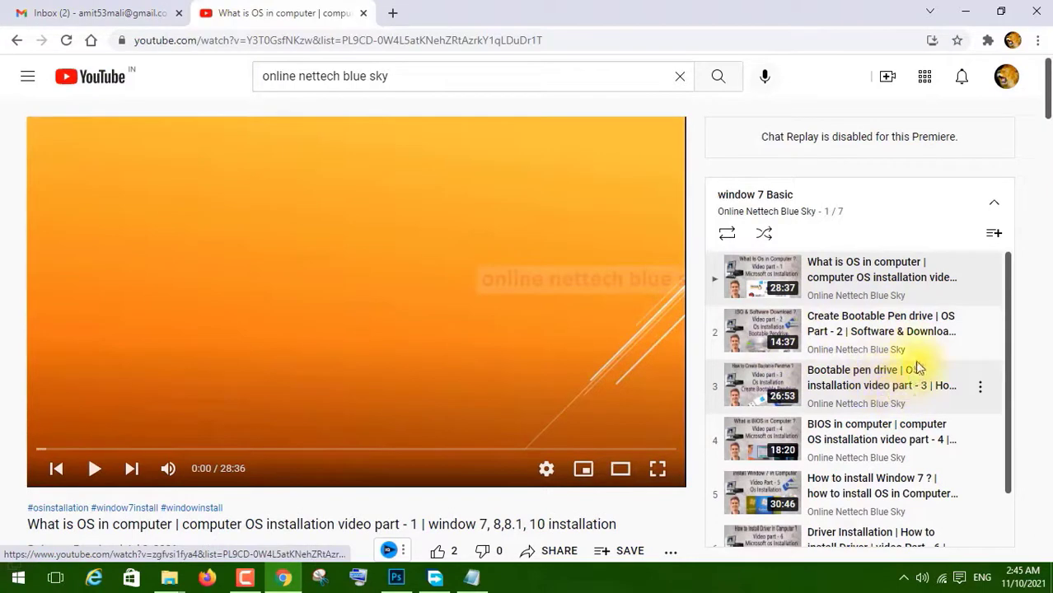
scroll(886, 404, "down", 1)
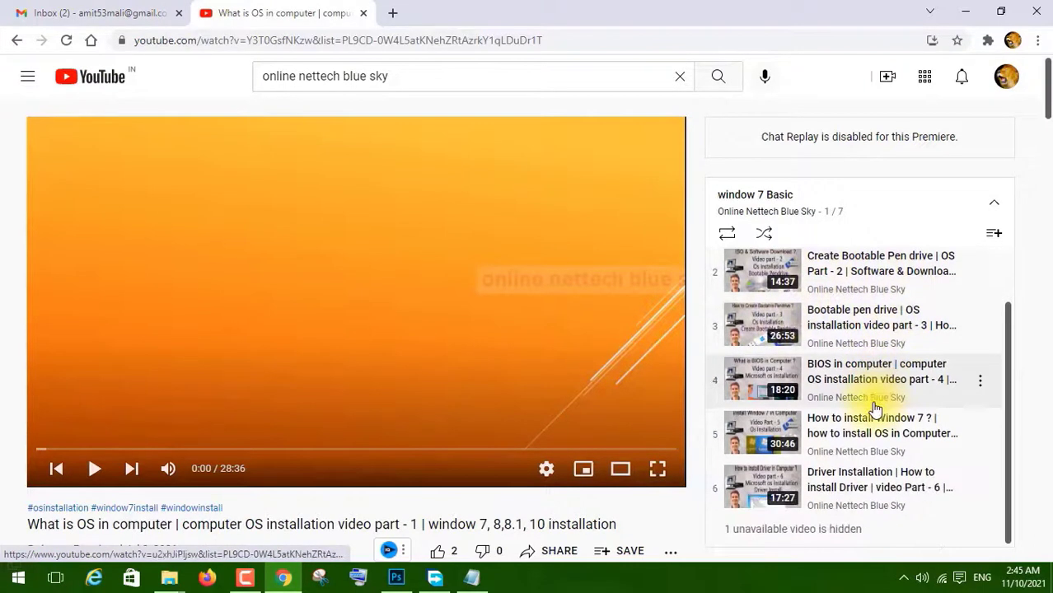
Return to the playlists page and dismiss the playing miniplayer.
left_click(14, 40)
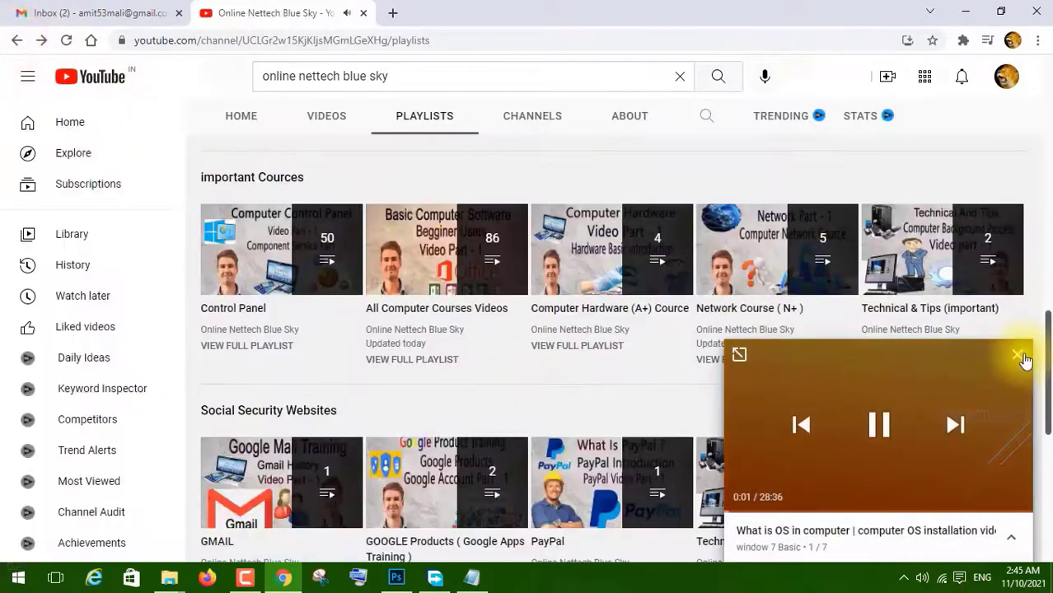
left_click(1022, 354)
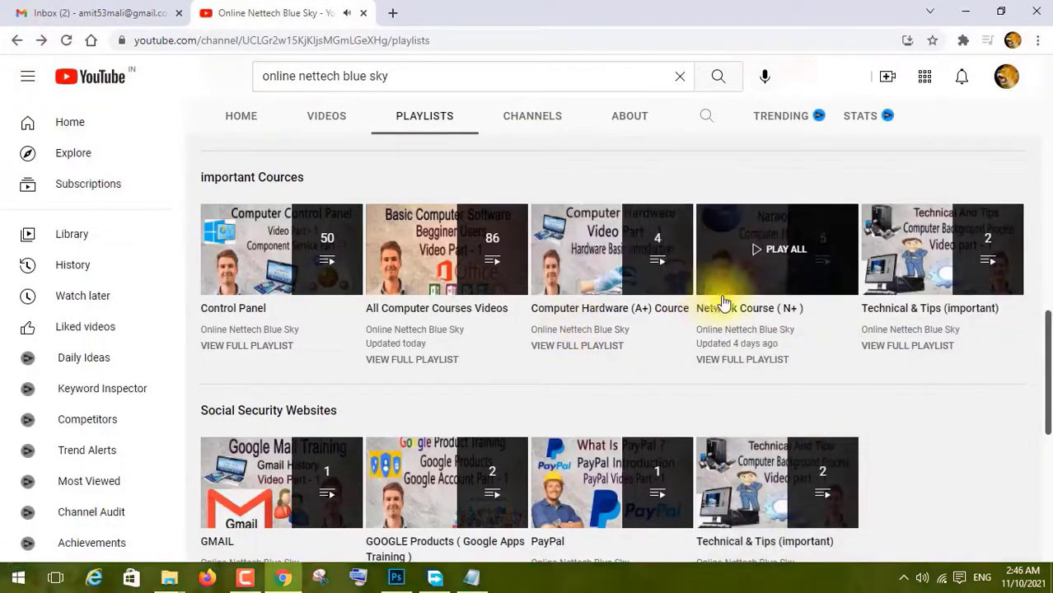
Scroll through the channel's playlist sections.
scroll(742, 370, "down", 2)
scroll(585, 416, "down", 4)
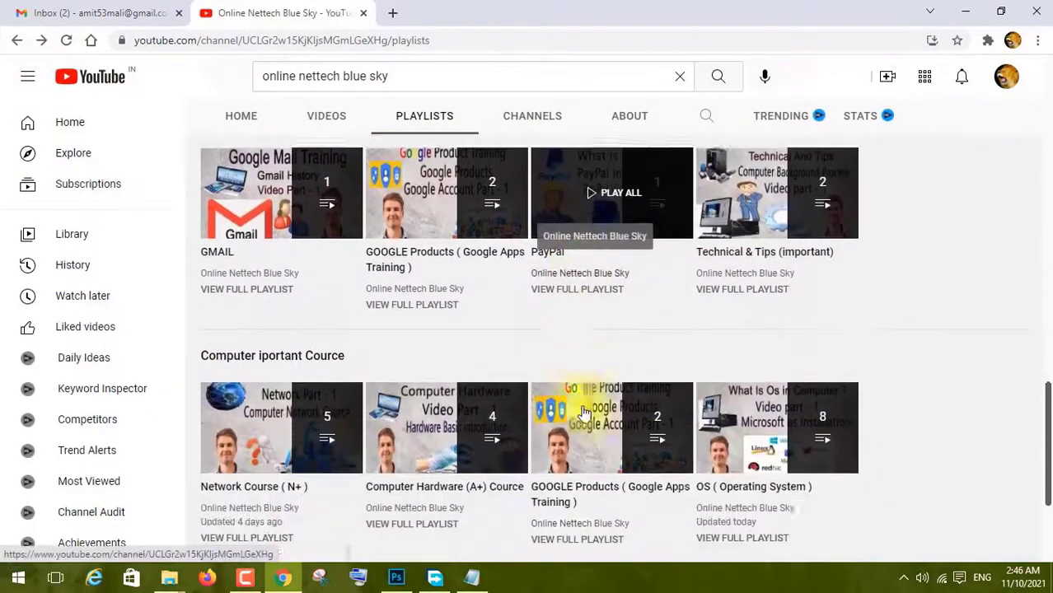
scroll(581, 412, "up", 5)
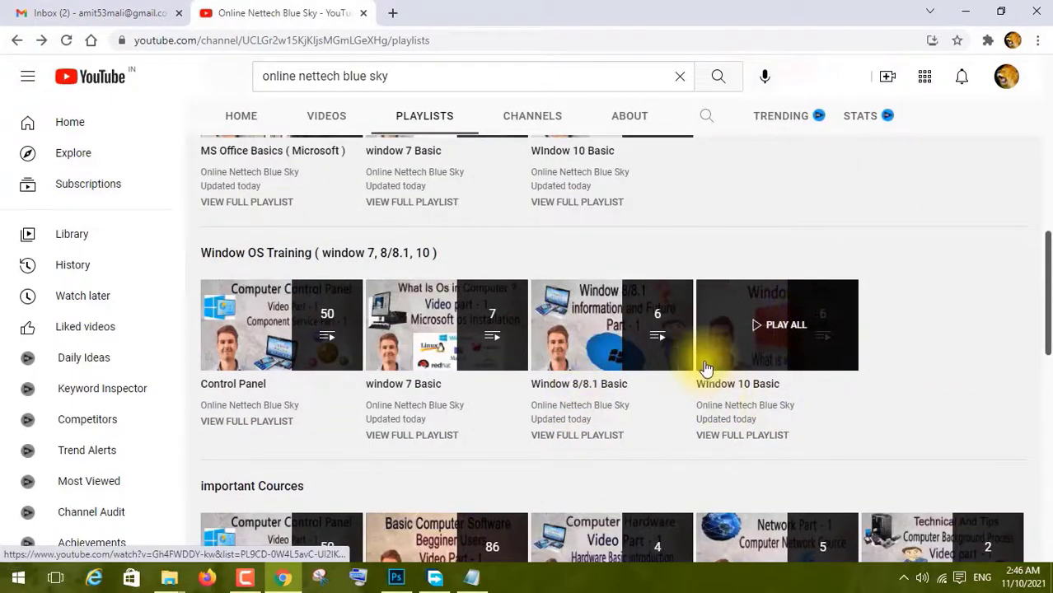
scroll(632, 430, "up", 4)
scroll(801, 424, "up", 3)
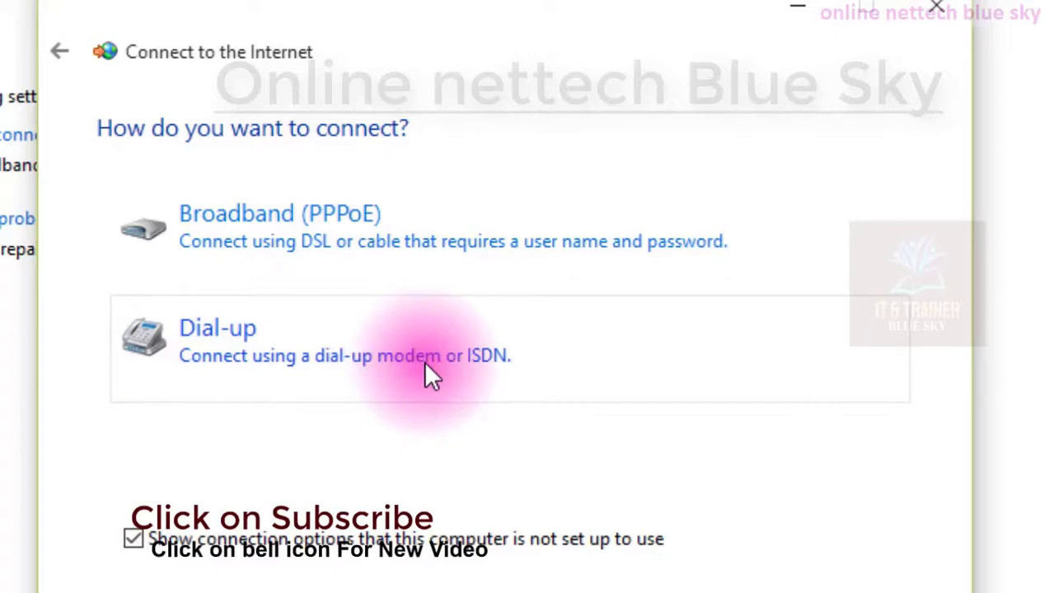
Pick the Broadband (PPPoE) connection type and open the network adapter settings.
left_click(282, 222)
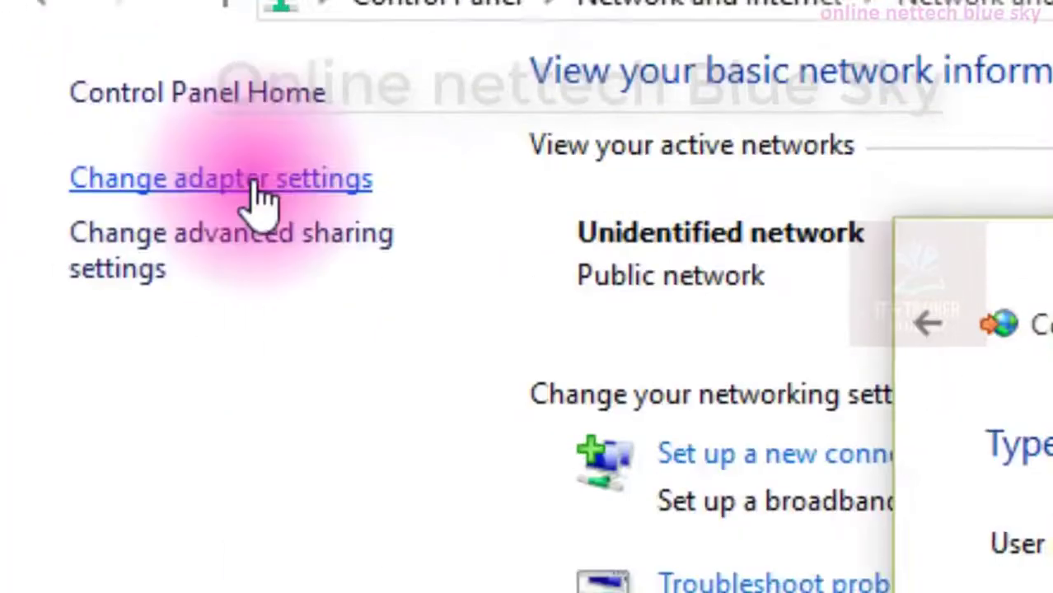
left_click(255, 182)
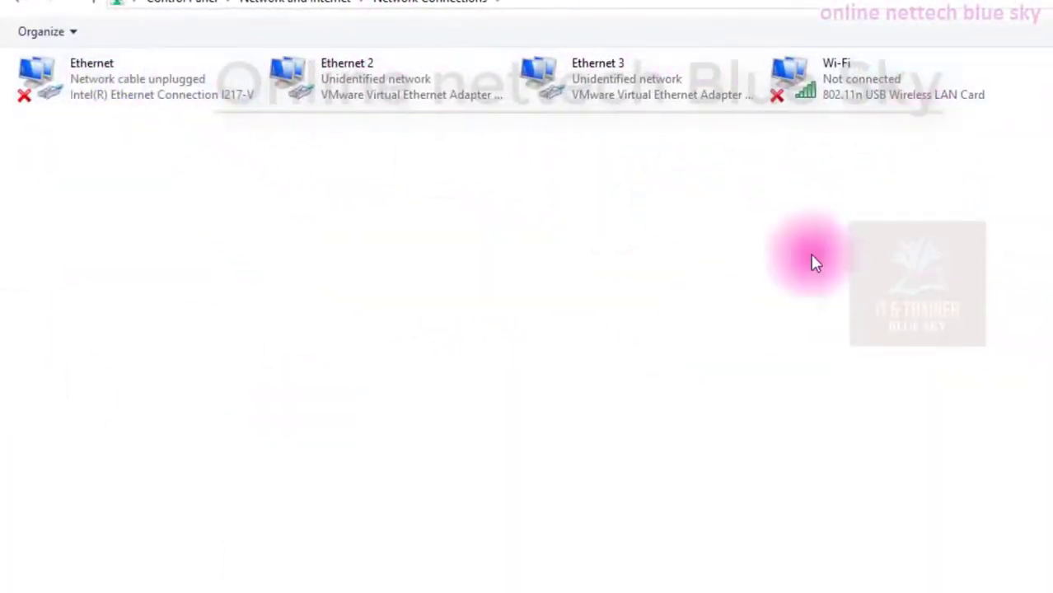
Select the Ethernet adapter and enlarge the network connection icons.
left_click(43, 103)
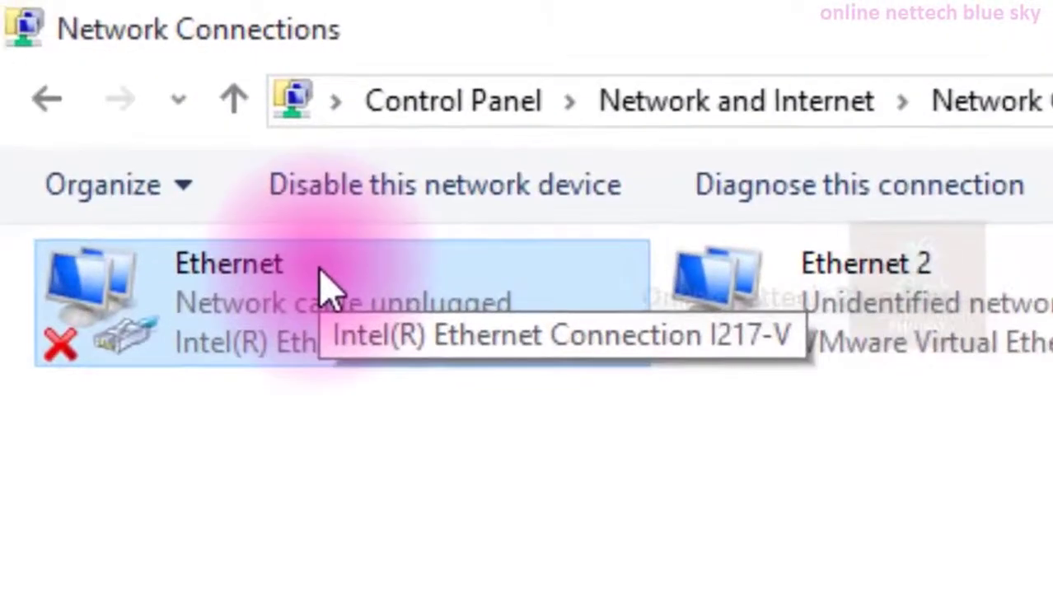
key("ctrl+shift+5")
scroll(301, 256, "up", 3)
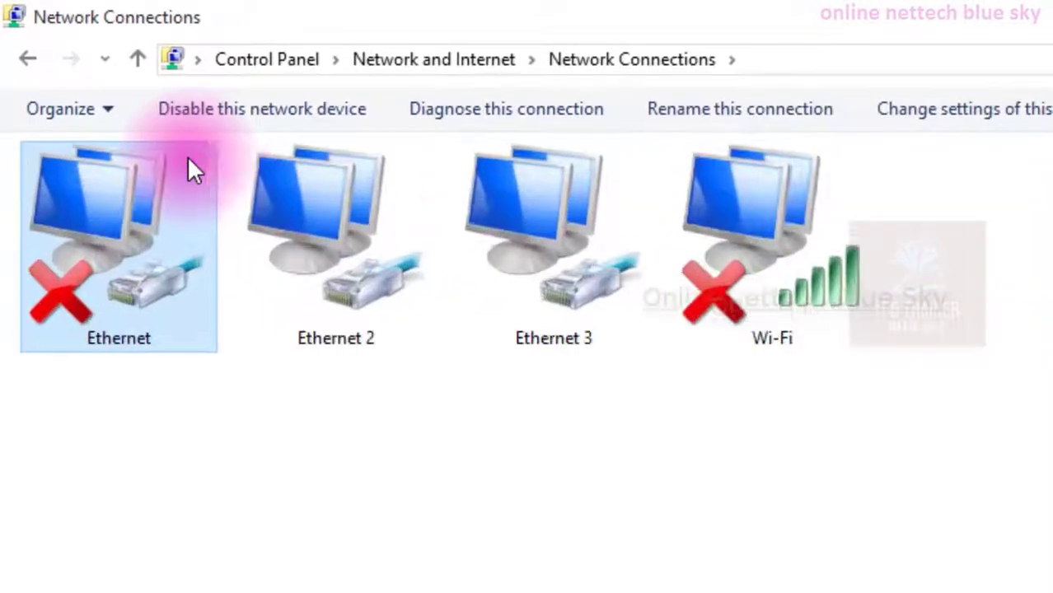
scroll(190, 169, "up", 1)
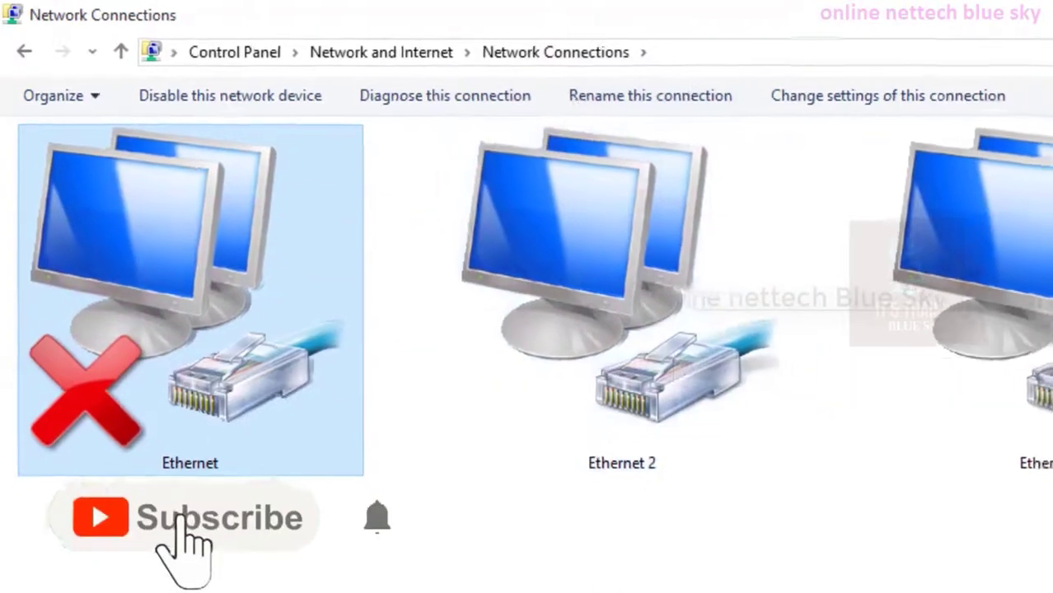
Select several adapters together, then select only the Wi-Fi adapter.
left_click_drag(381, 487, 1001, 178)
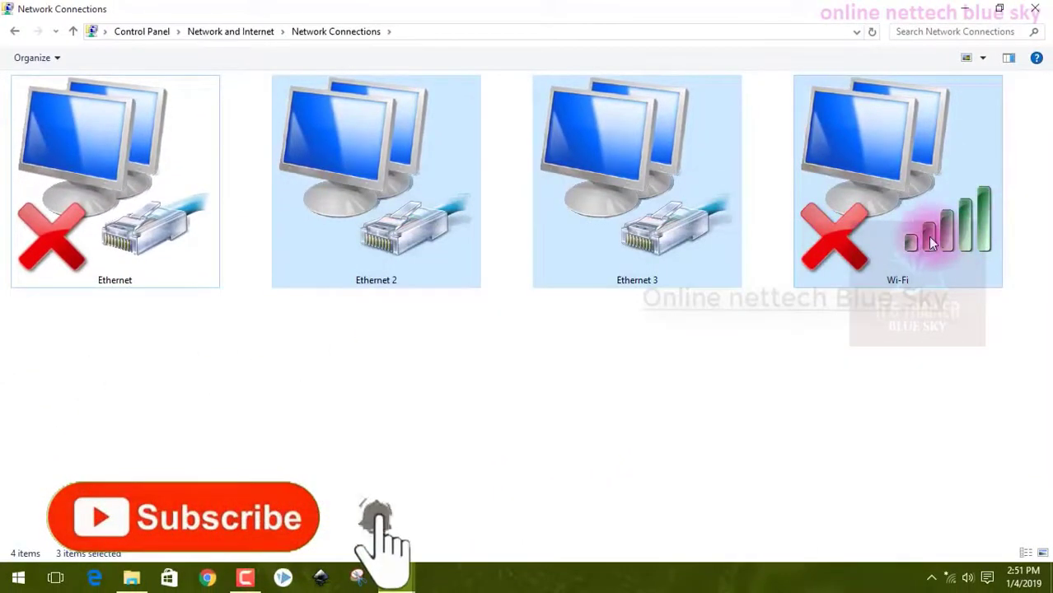
left_click(904, 249)
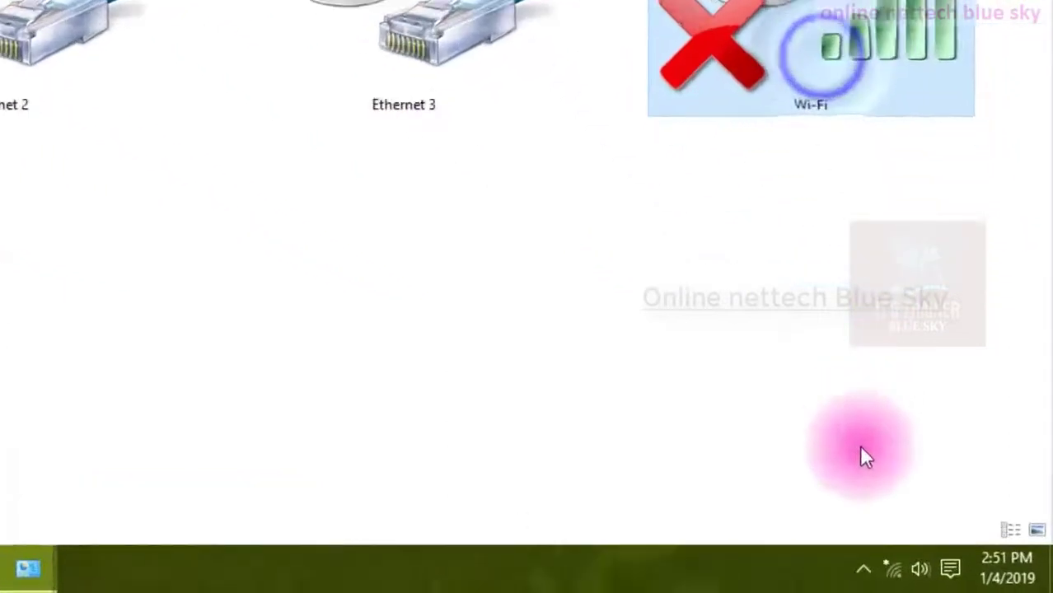
Open the taskbar network flyout and close it again.
left_click(950, 578)
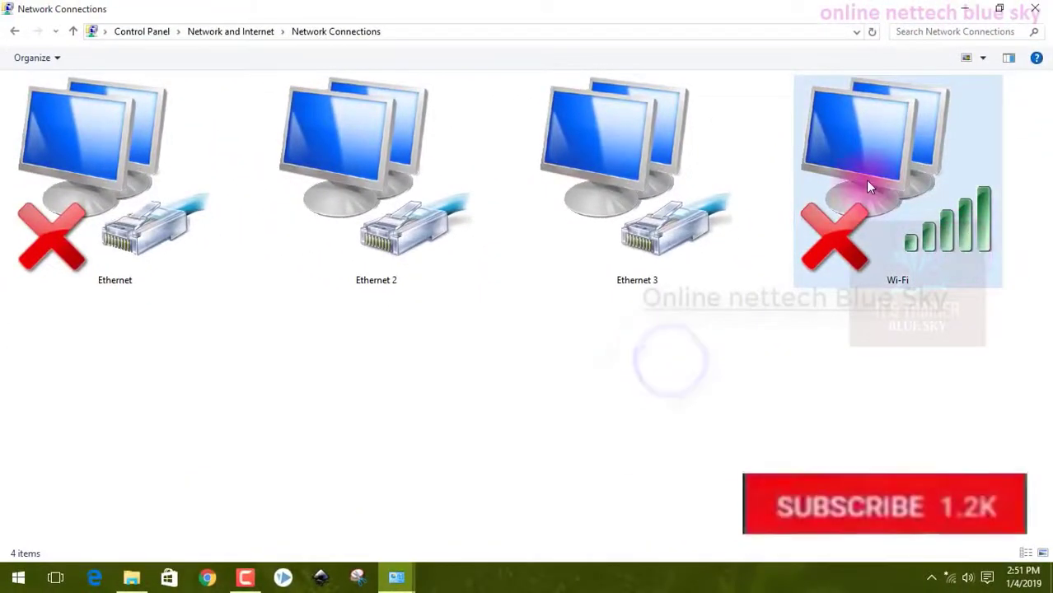
left_click(867, 186)
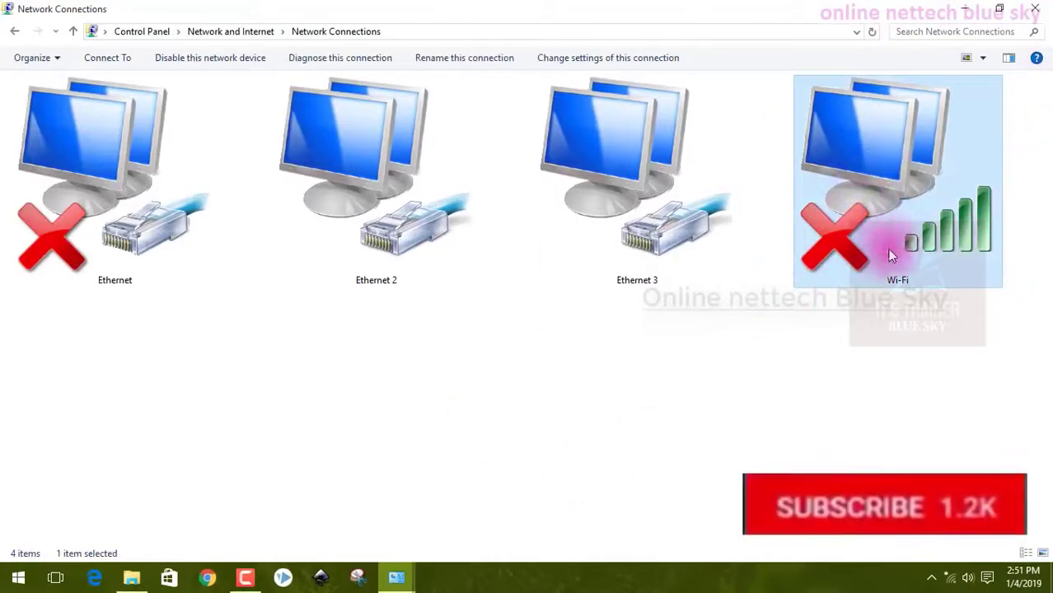
Select the Ethernet adapter, then Ethernet 2, and return to the Network and Internet category.
left_click(118, 261)
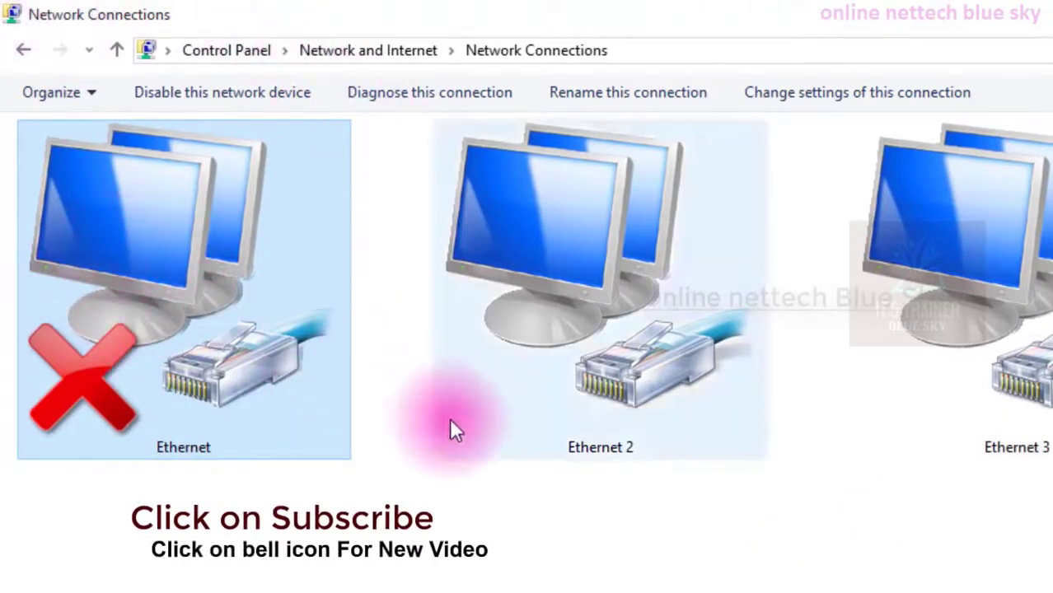
left_click_drag(511, 573, 512, 234)
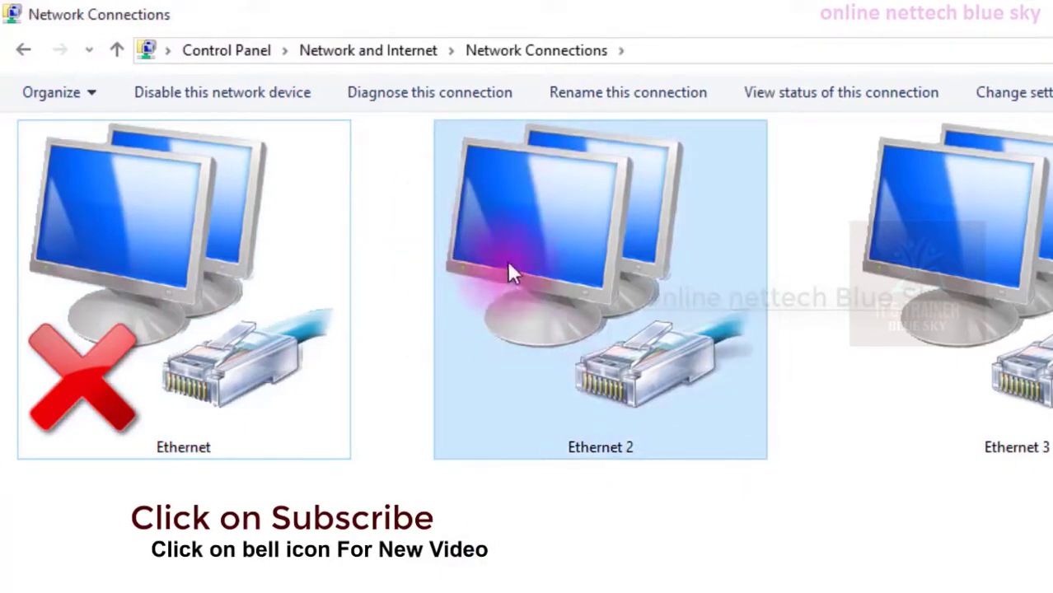
left_click(576, 569)
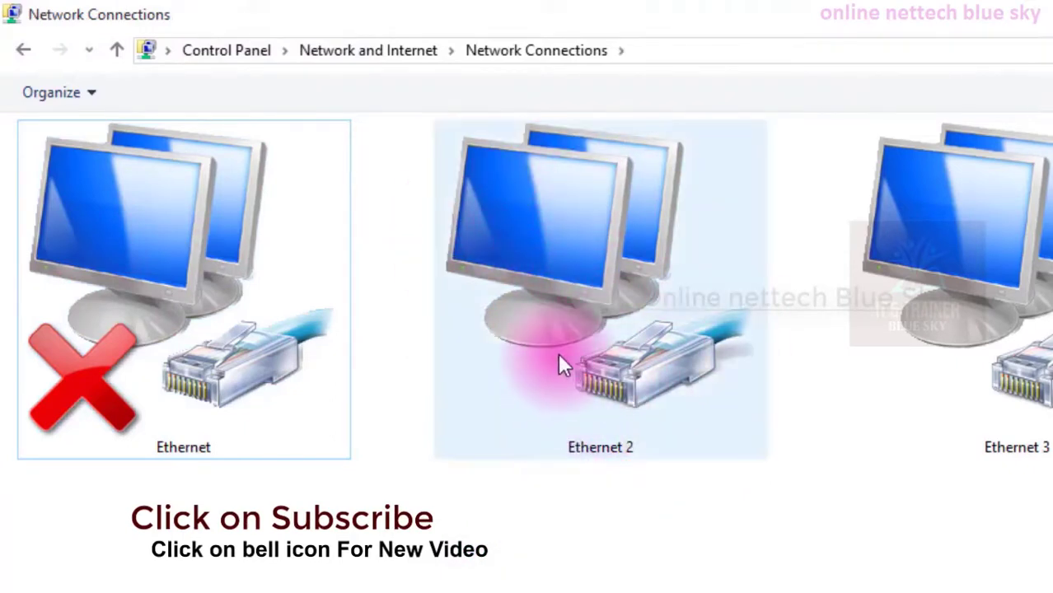
left_click(557, 363)
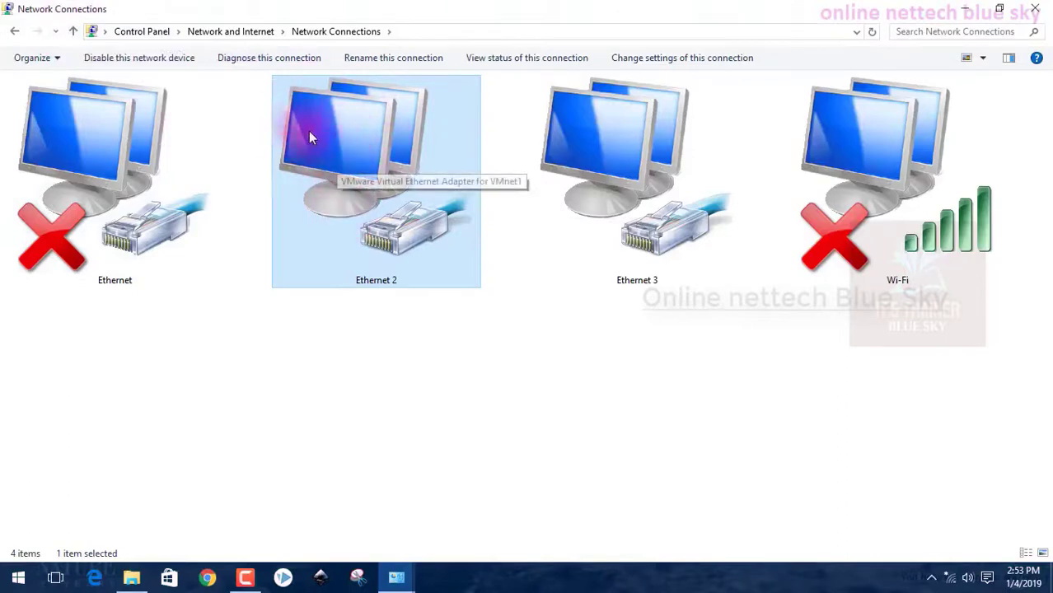
left_click(71, 31)
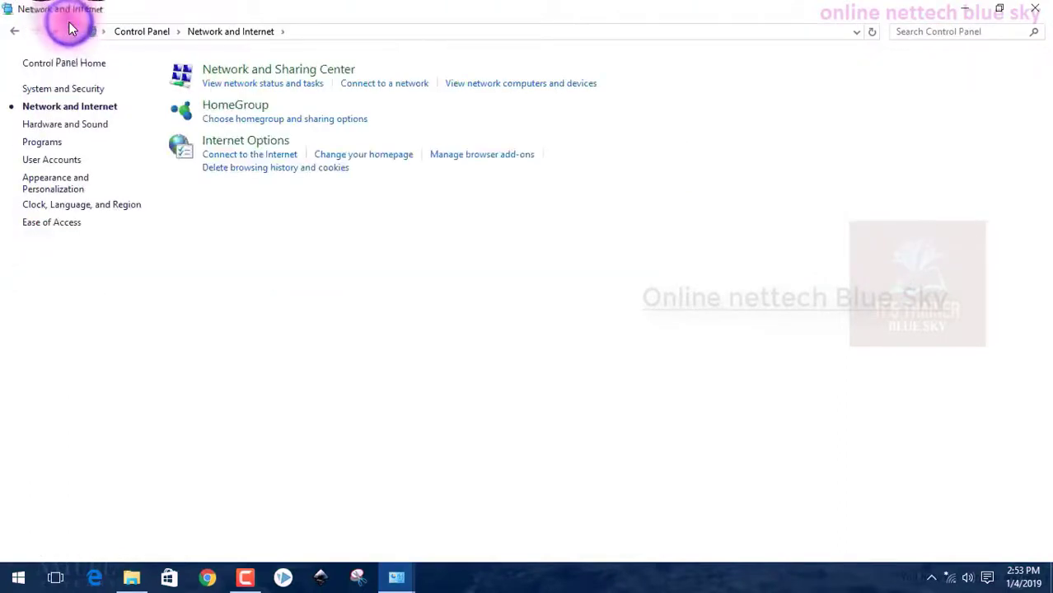
Open the adapter settings from Network and Sharing Center and disable the Wi-Fi adapter.
left_click(212, 77)
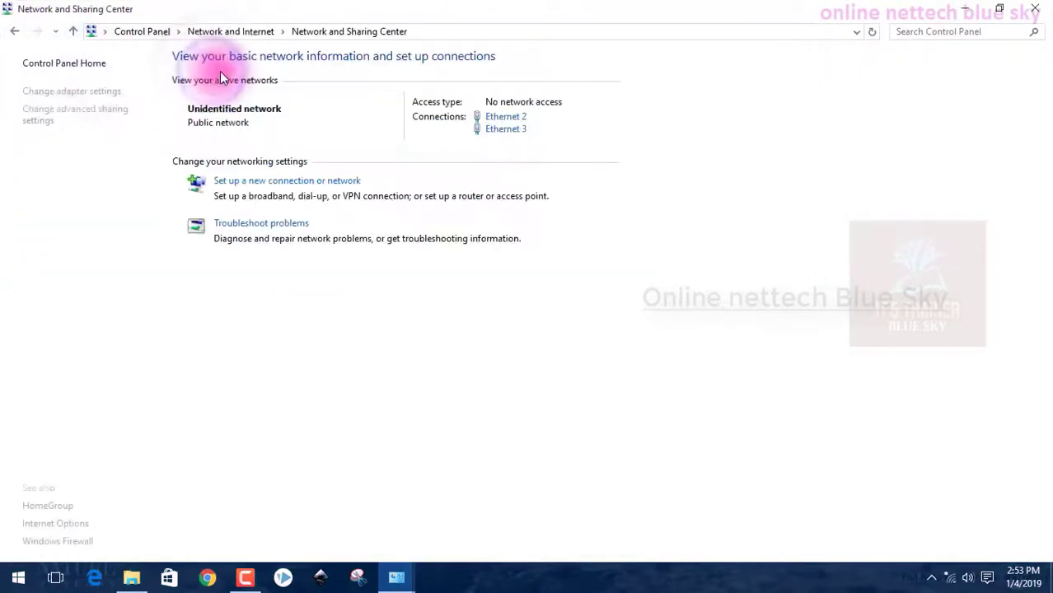
left_click(88, 89)
left_click(886, 164)
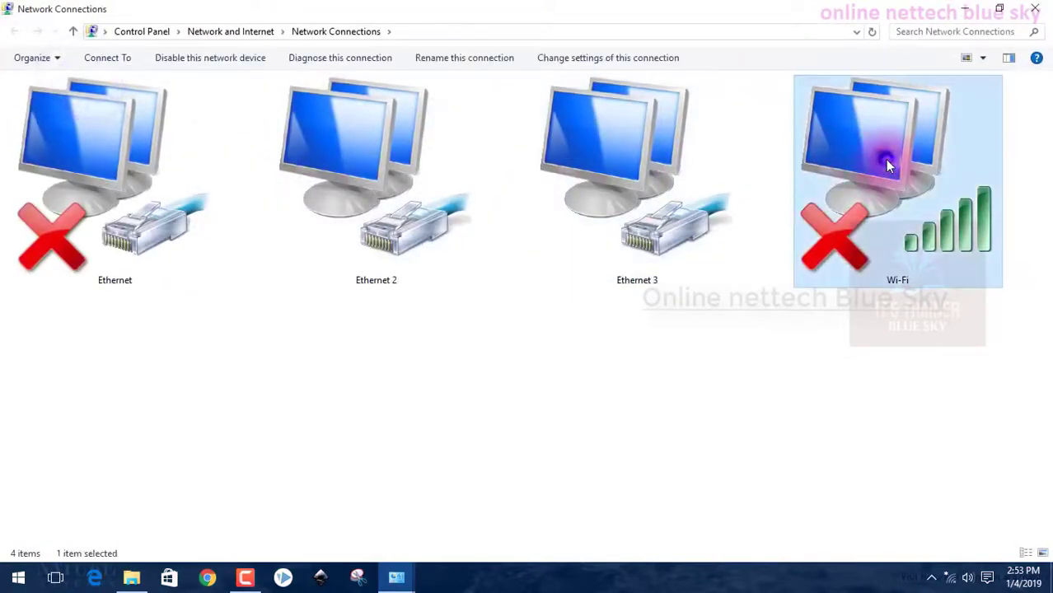
right_click(885, 159)
left_click(914, 172)
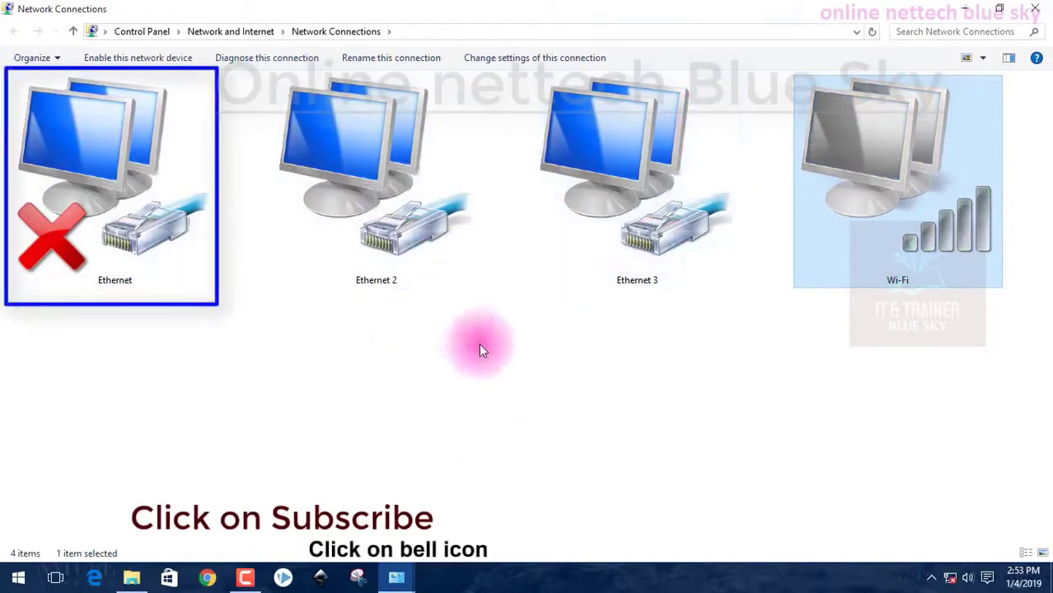
Select the Ethernet adapter and open the taskbar network flyout, then close it.
left_click(108, 144)
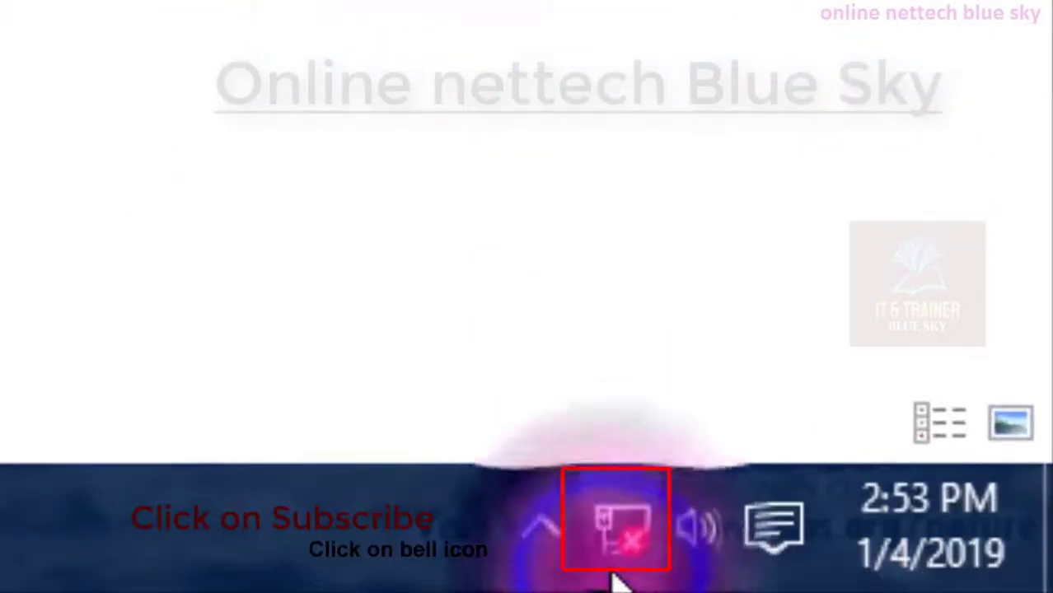
left_click(613, 575)
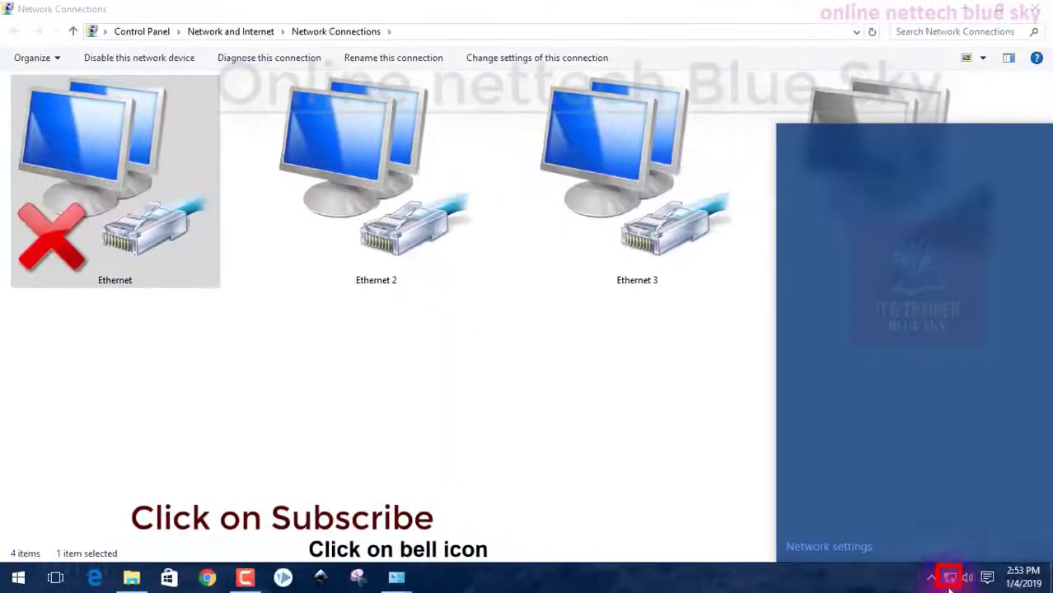
left_click(948, 587)
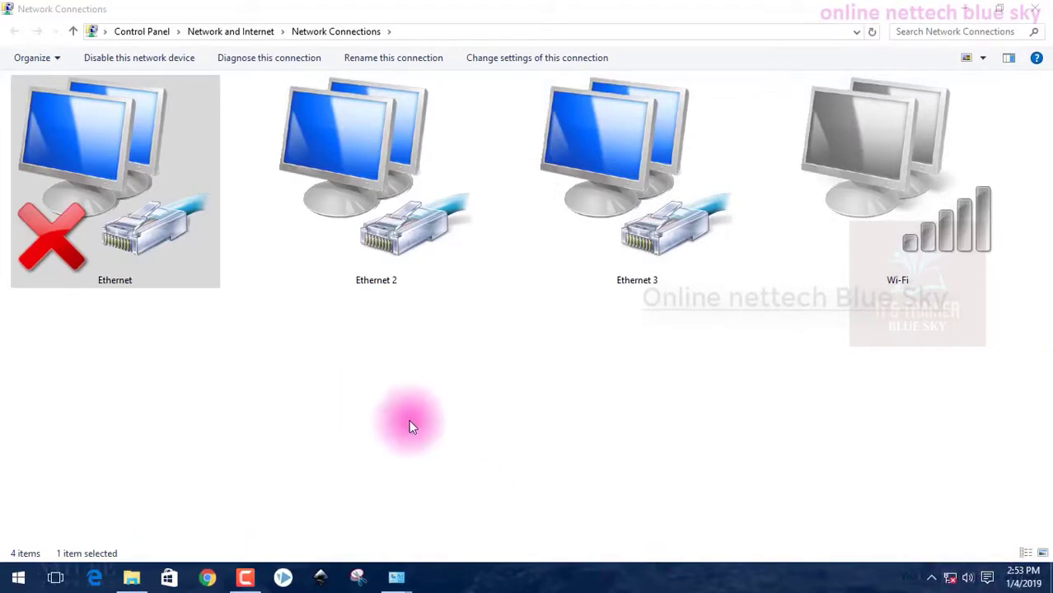
Go back to Network and Sharing Center and start setting up a new broadband Internet connection.
left_click(72, 31)
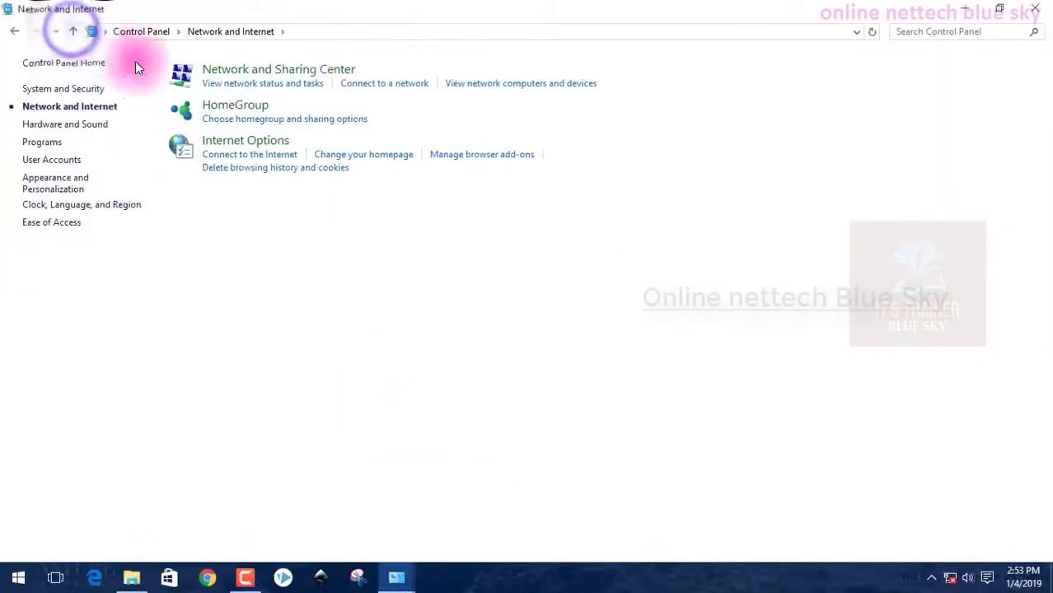
left_click(219, 74)
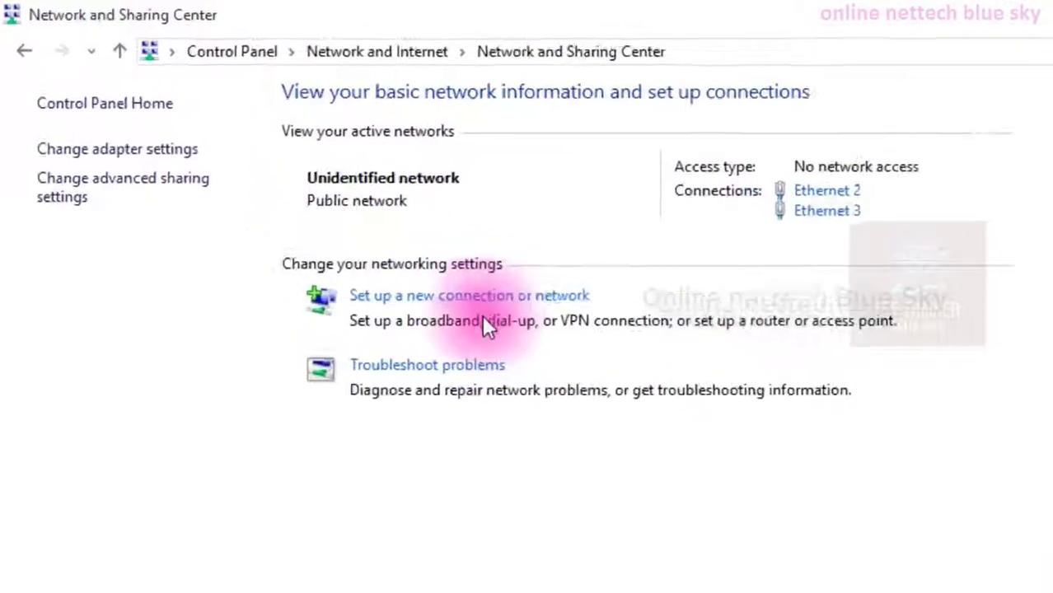
left_click(465, 297)
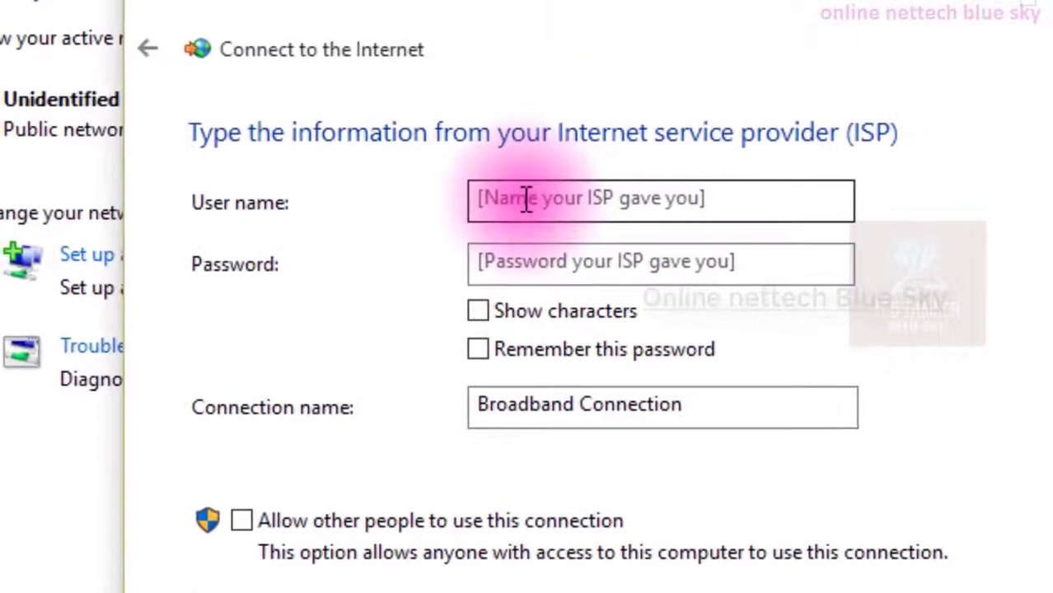
Enter the ISP user name in the Connect to the Internet dialog.
left_click(388, 98)
left_click(517, 250)
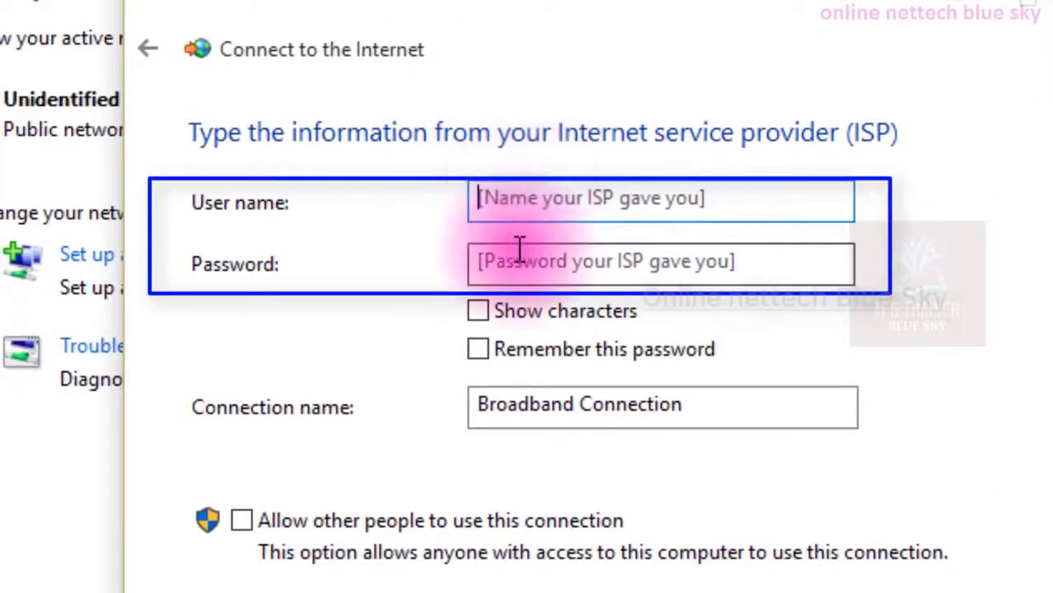
left_click(522, 203)
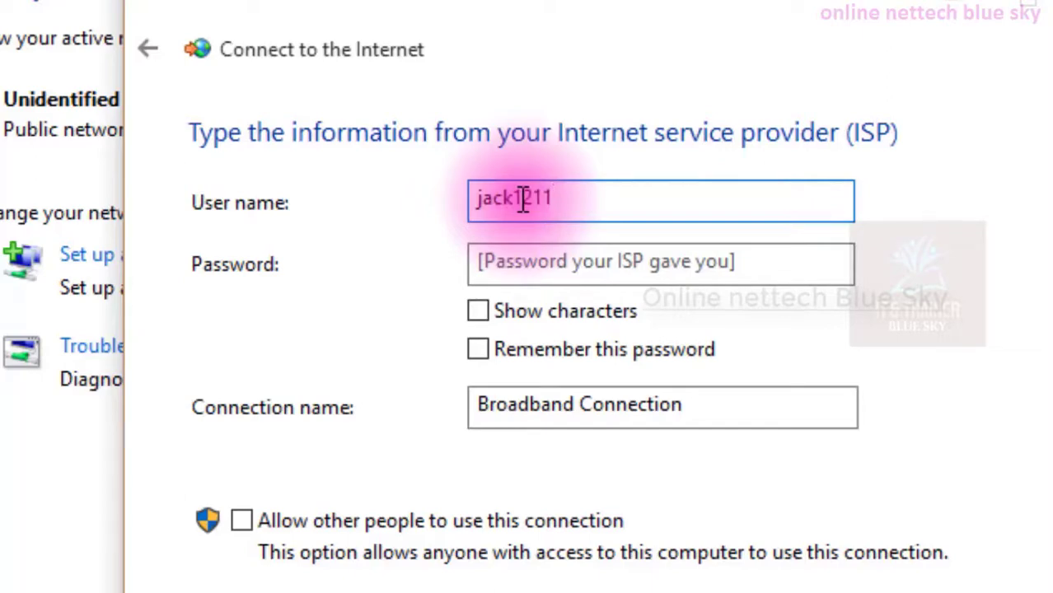
mouse_move(569, 190)
left_mouse_down()
mouse_move(477, 189)
mouse_move(563, 189)
left_mouse_up()
double_click(560, 188)
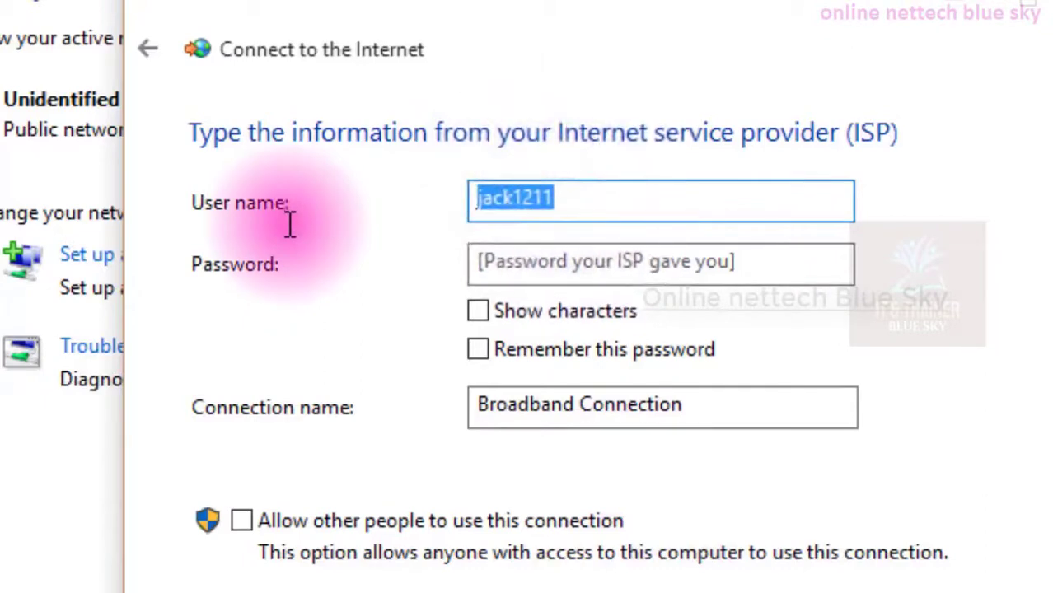
Enter the ISP password, briefly showing and then hiding its characters.
left_click(543, 261)
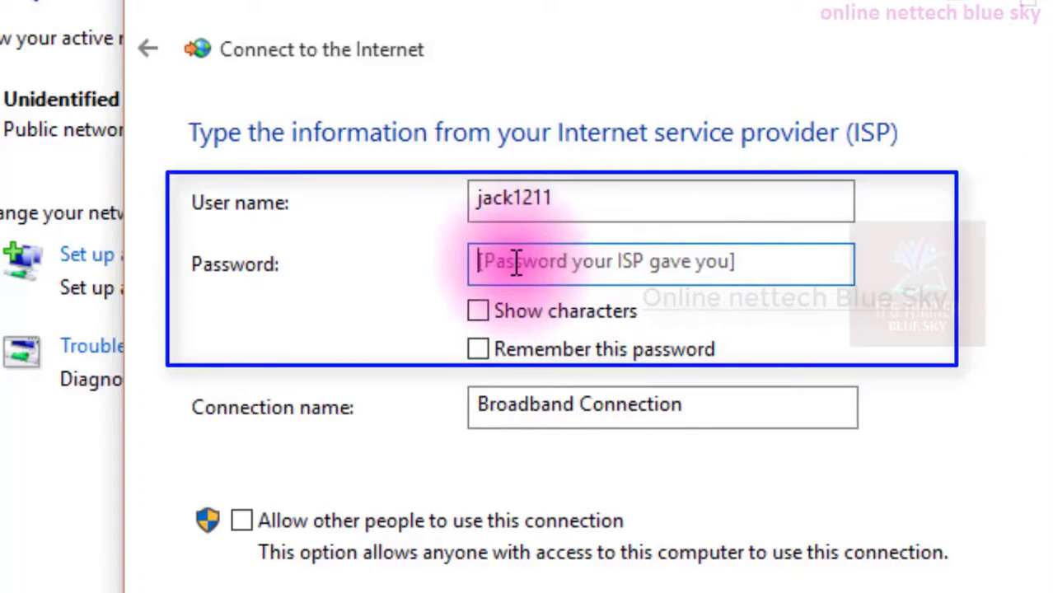
type("12")
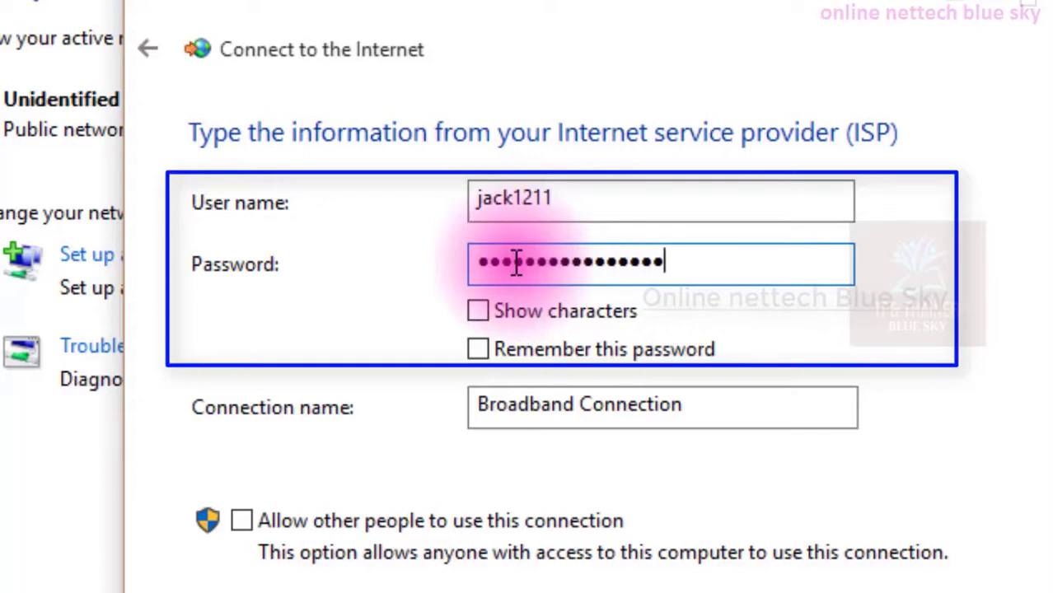
type("12")
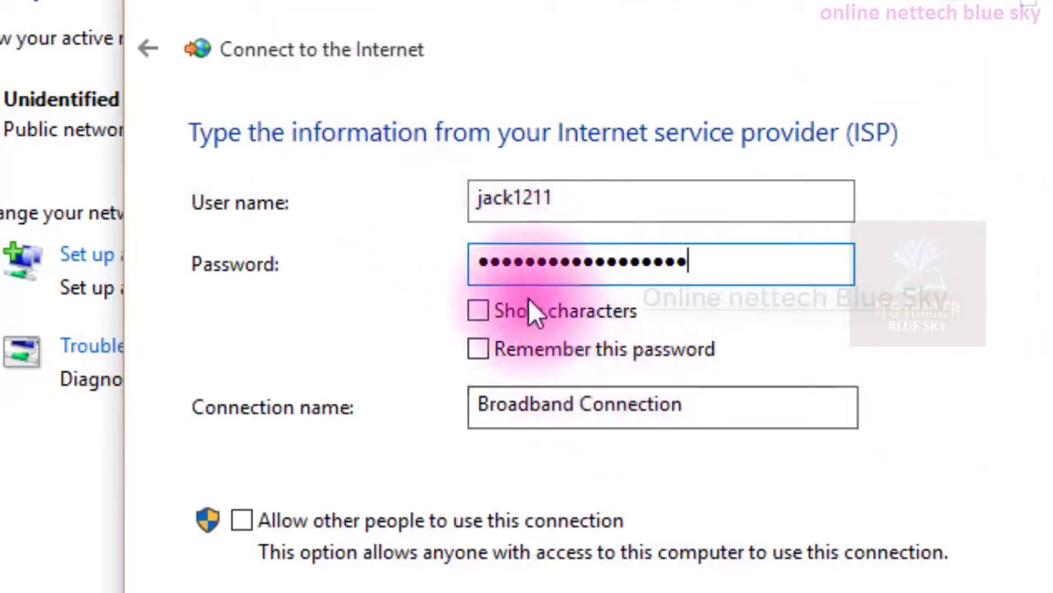
left_click(478, 313)
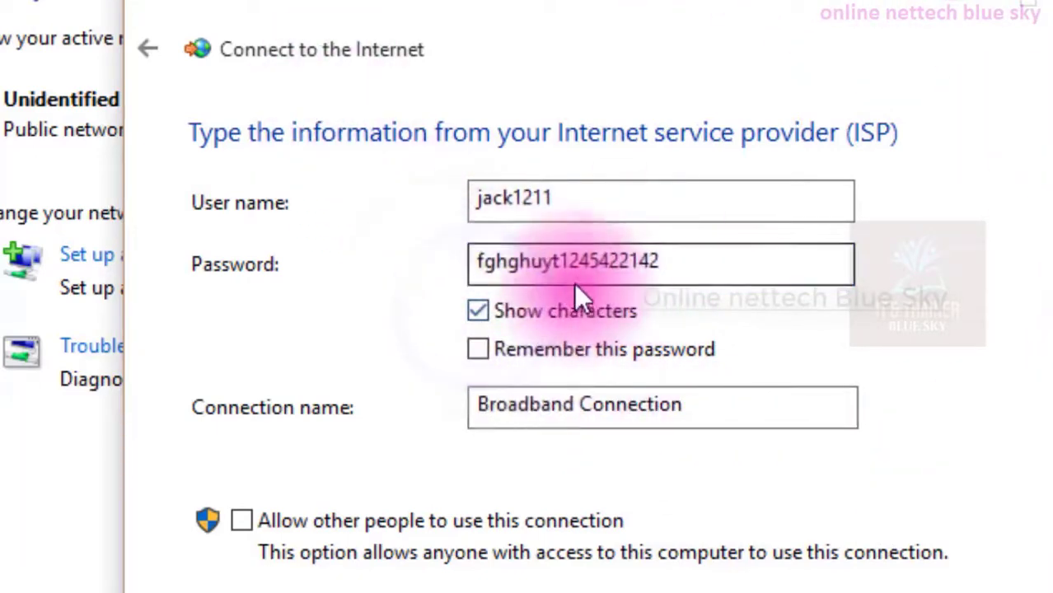
left_click(486, 315)
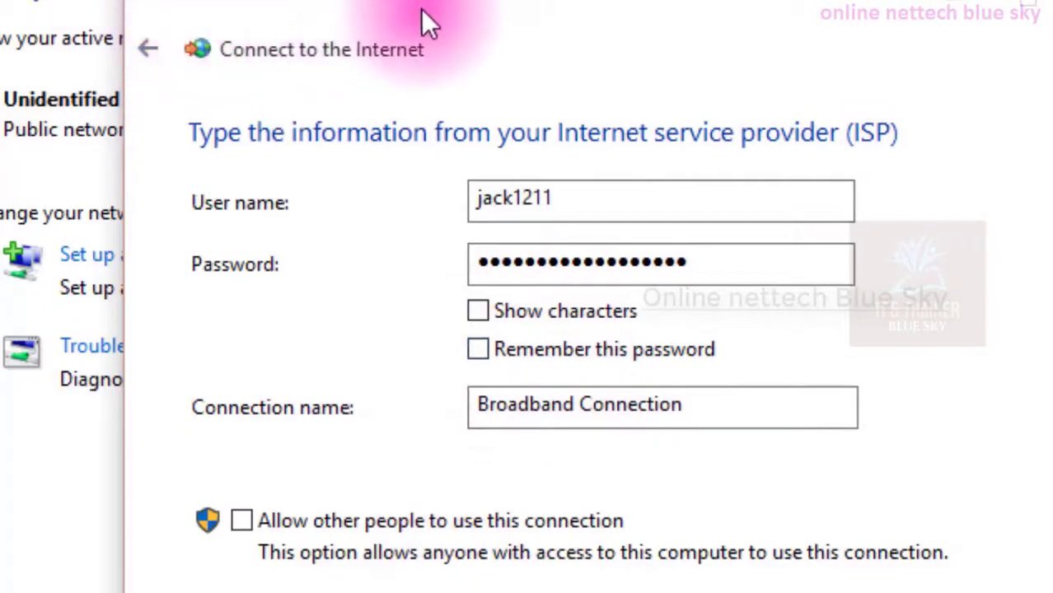
Enable remembering the password and allowing other people to use the Broadband Connection, then connect.
left_click(478, 349)
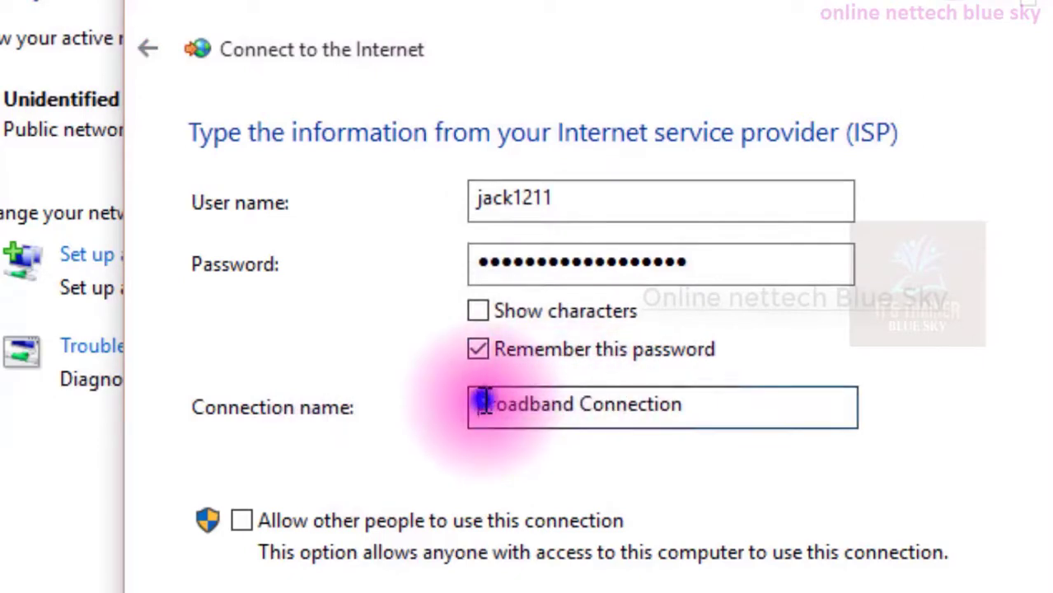
left_click_drag(484, 402, 734, 401)
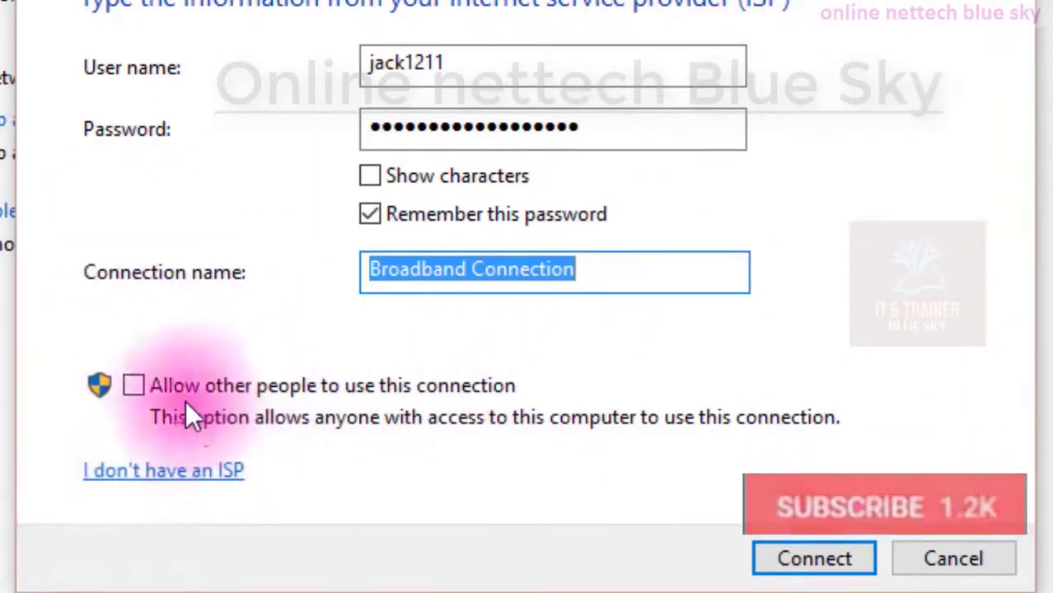
left_click(130, 383)
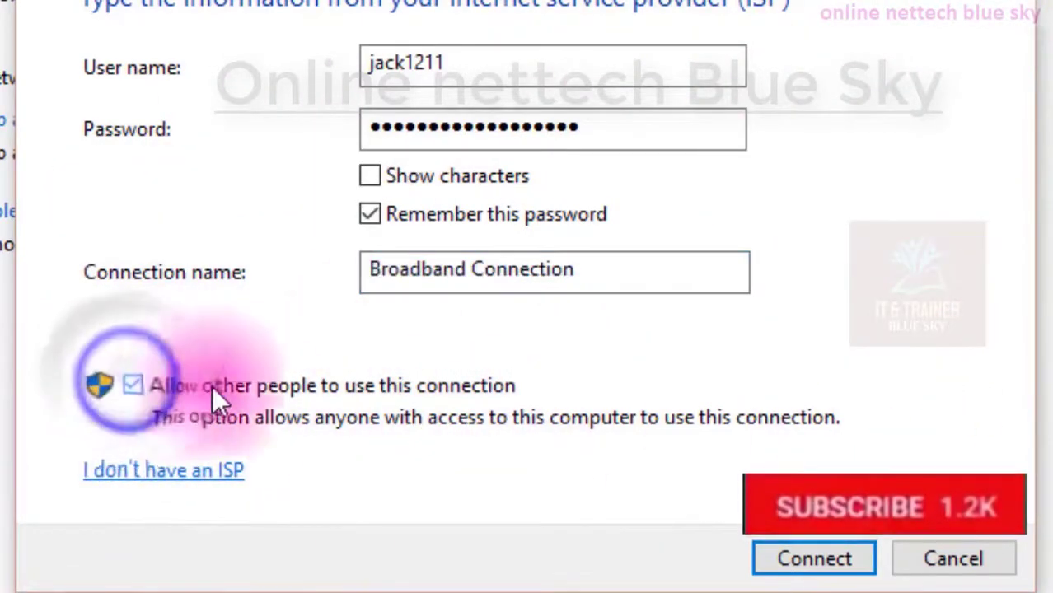
left_click(843, 559)
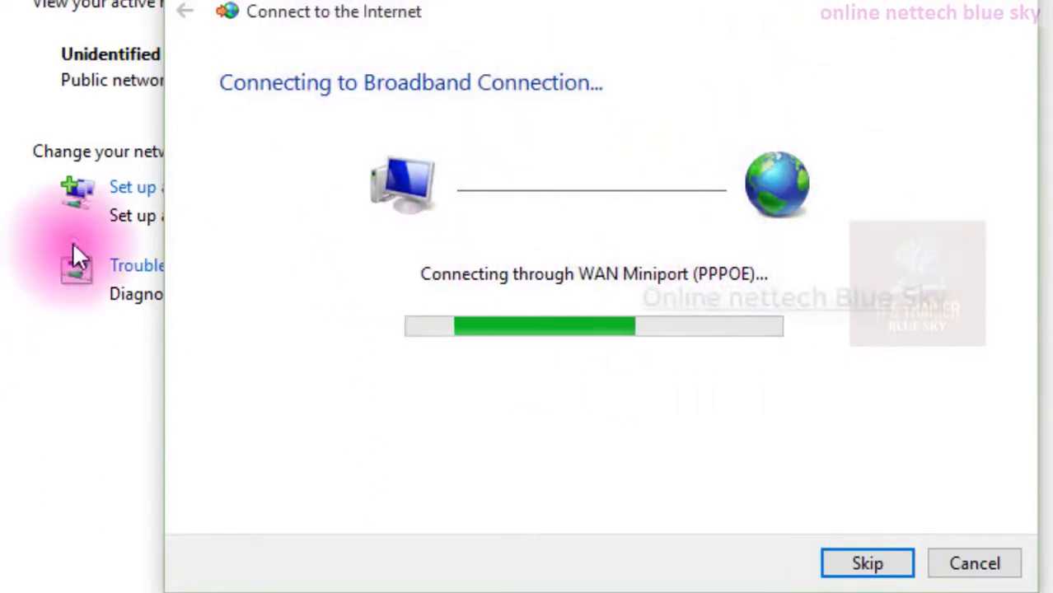
Set up the broadband connection anyway and close the wizard.
left_click_drag(399, 0, 853, 83)
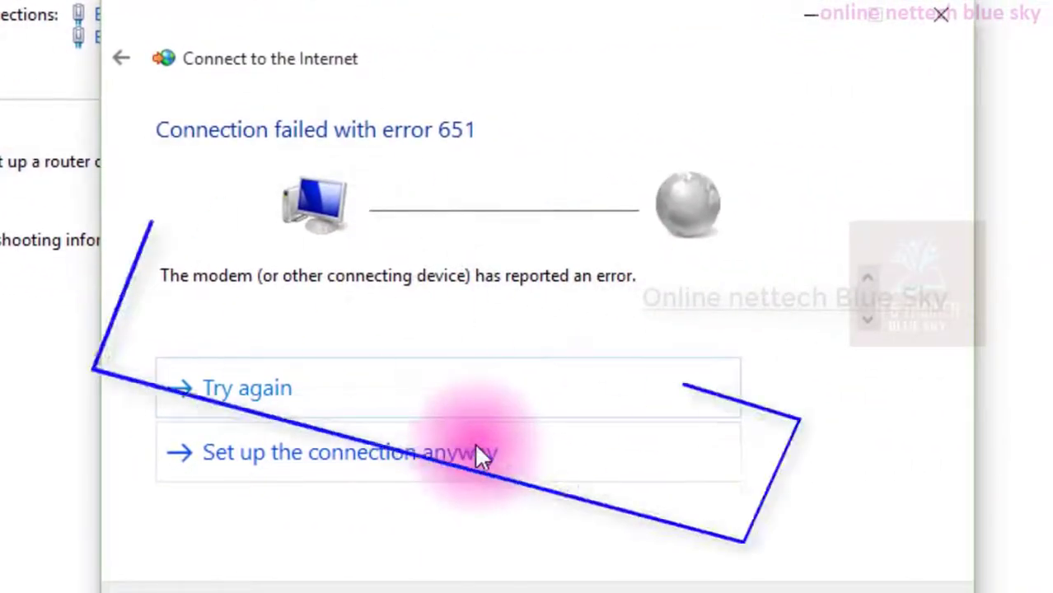
left_click(480, 456)
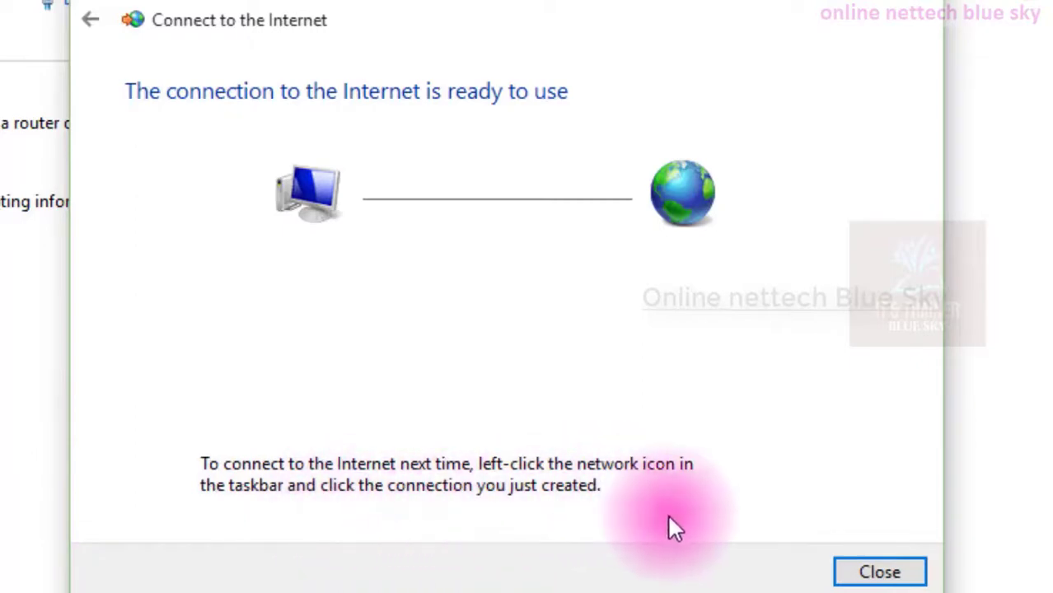
left_click(867, 536)
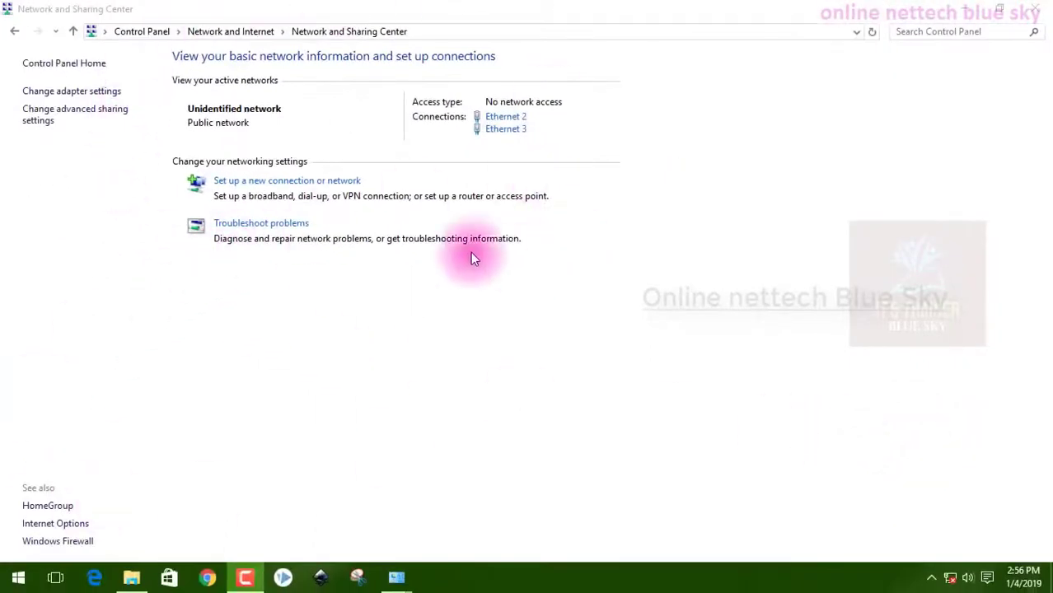
Open the Set Up a Connection or Network wizard and continue with the Connect to the Internet option.
left_click(353, 183)
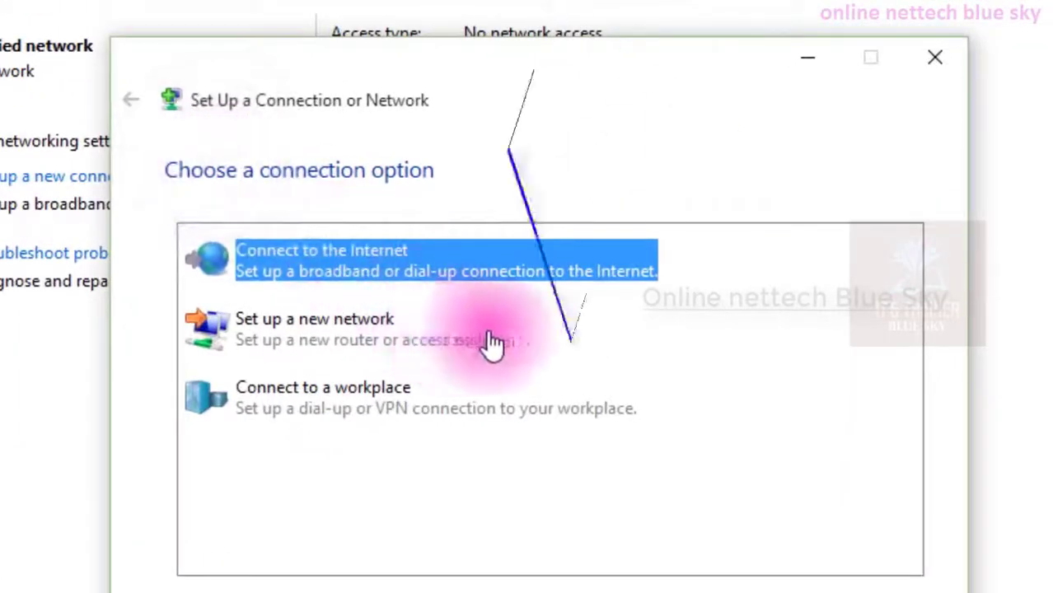
left_click(359, 342)
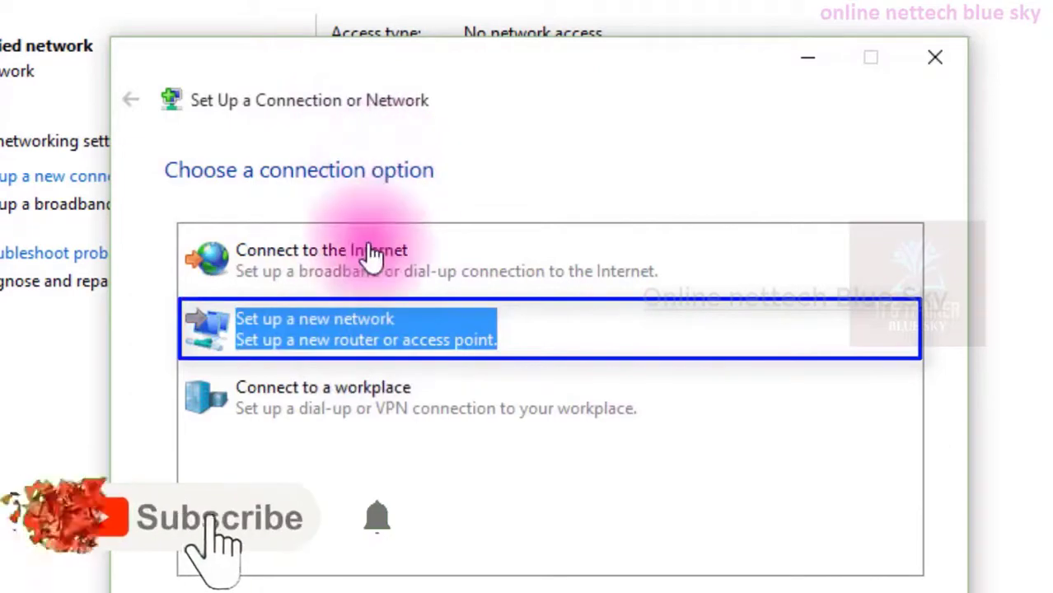
left_click(371, 247)
left_click(345, 529)
left_click(318, 330)
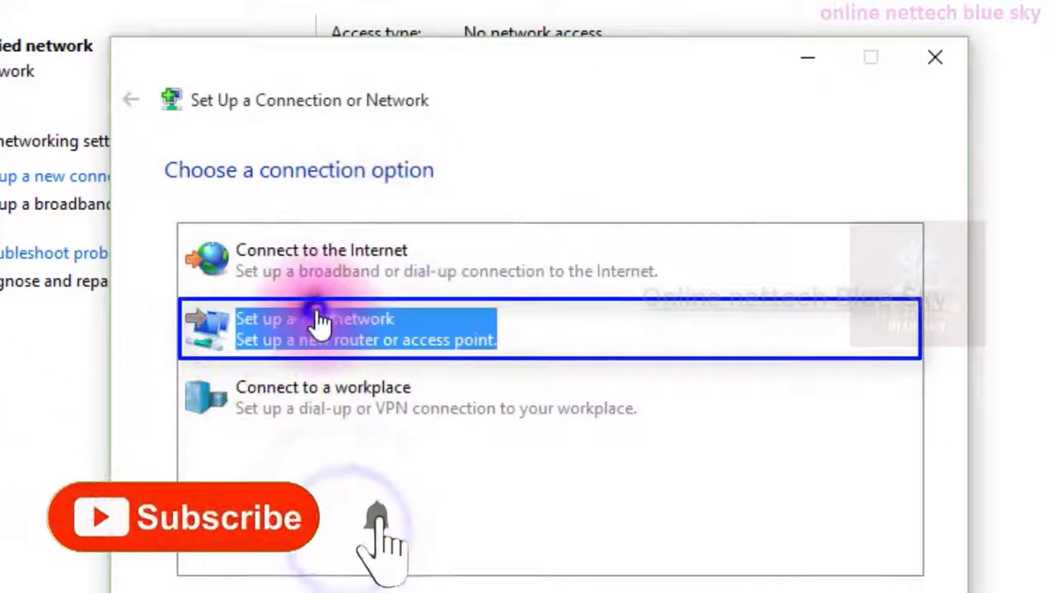
left_click(322, 262)
left_click(815, 592)
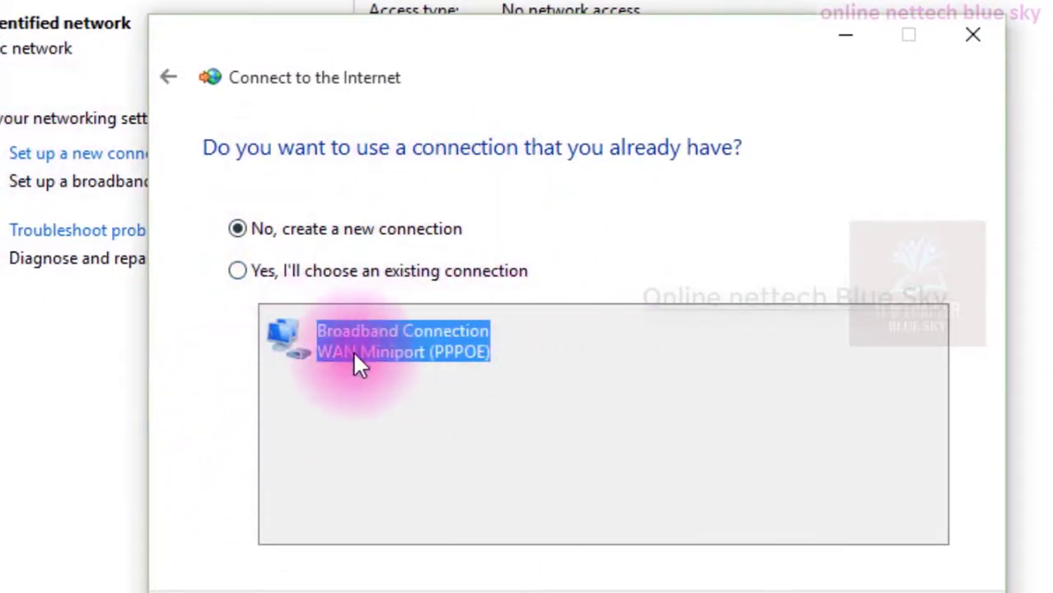
left_click(175, 74)
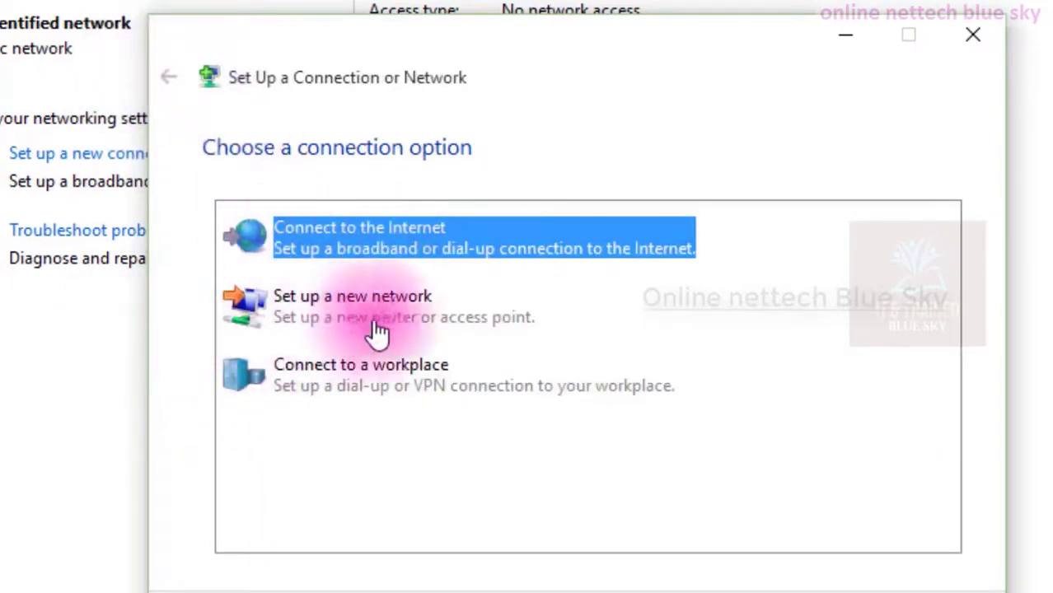
left_click(832, 592)
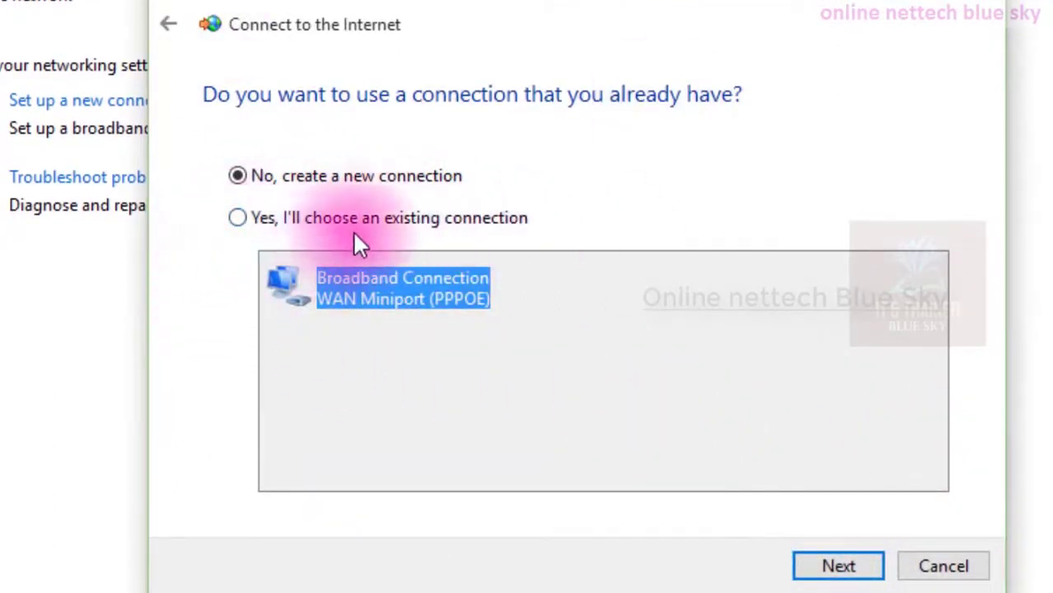
Choose to create a new connection instead of reusing Broadband Connection and continue.
left_click(353, 284)
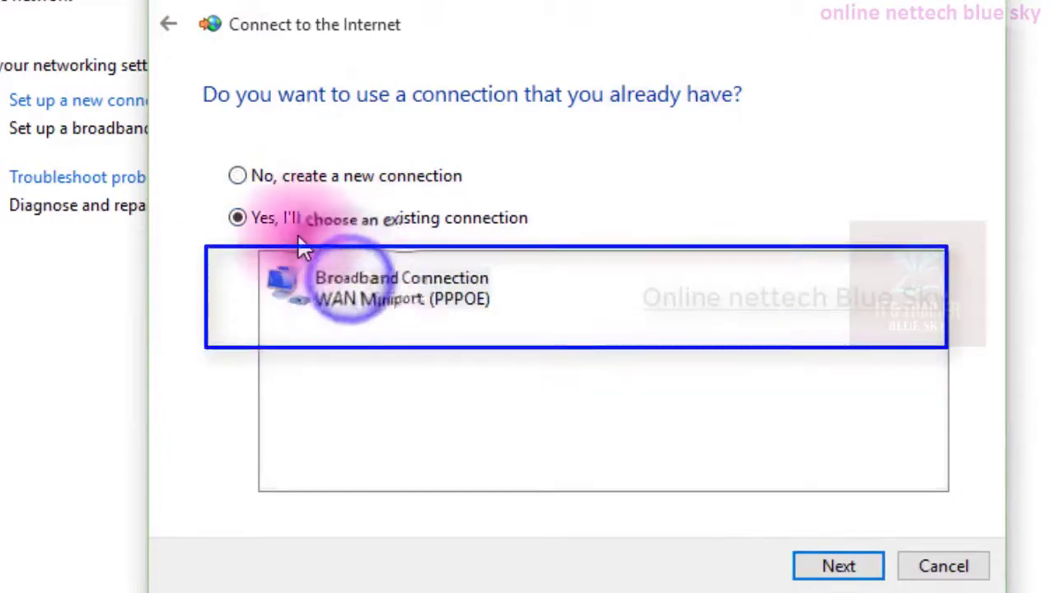
left_click(306, 185)
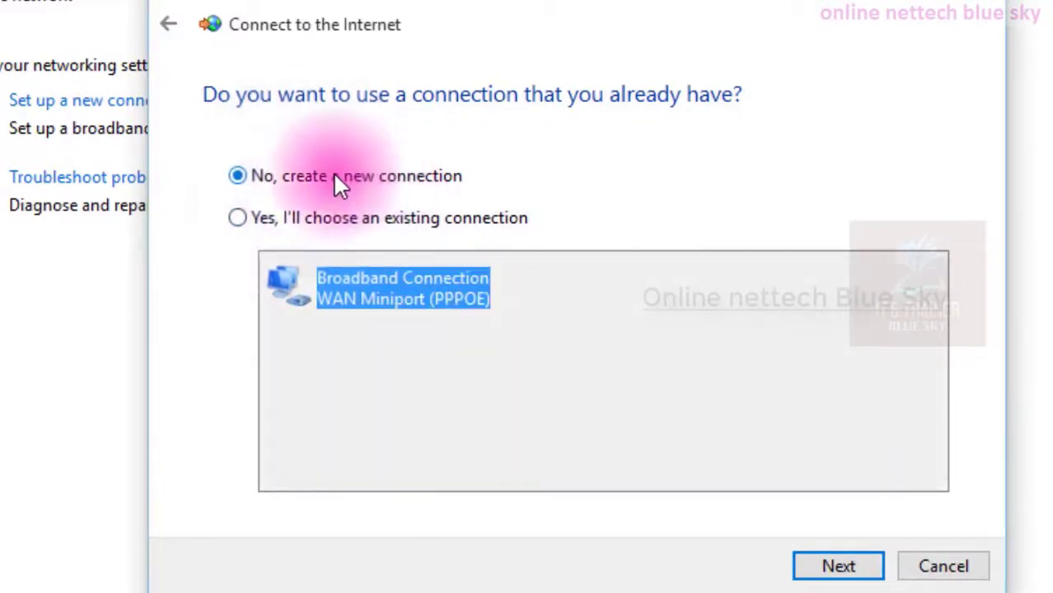
left_click(811, 567)
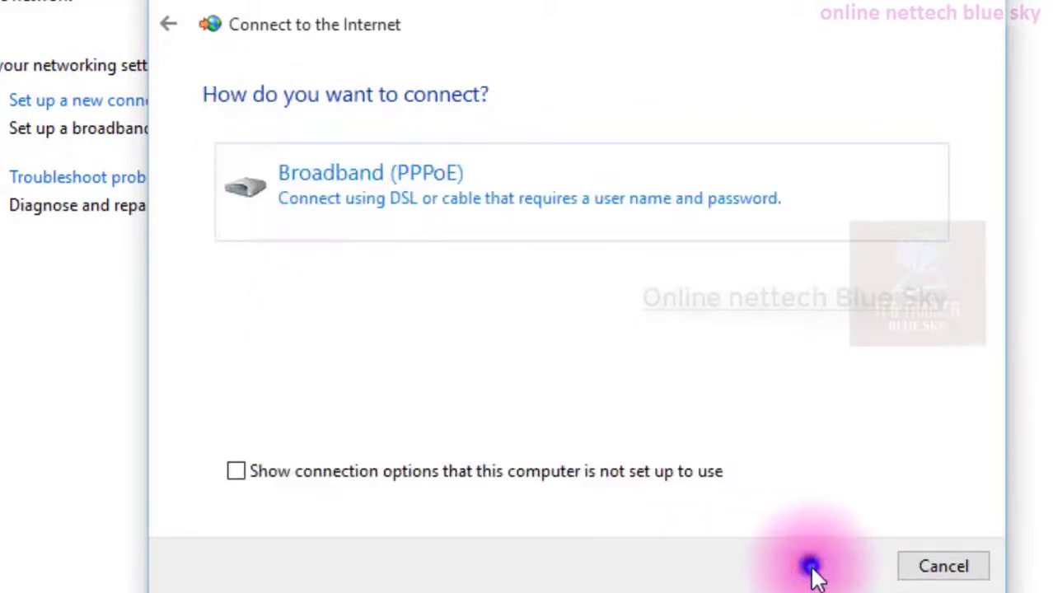
Leave the connection-type page and reopen the Set Up a Connection or Network wizard.
left_click(260, 471)
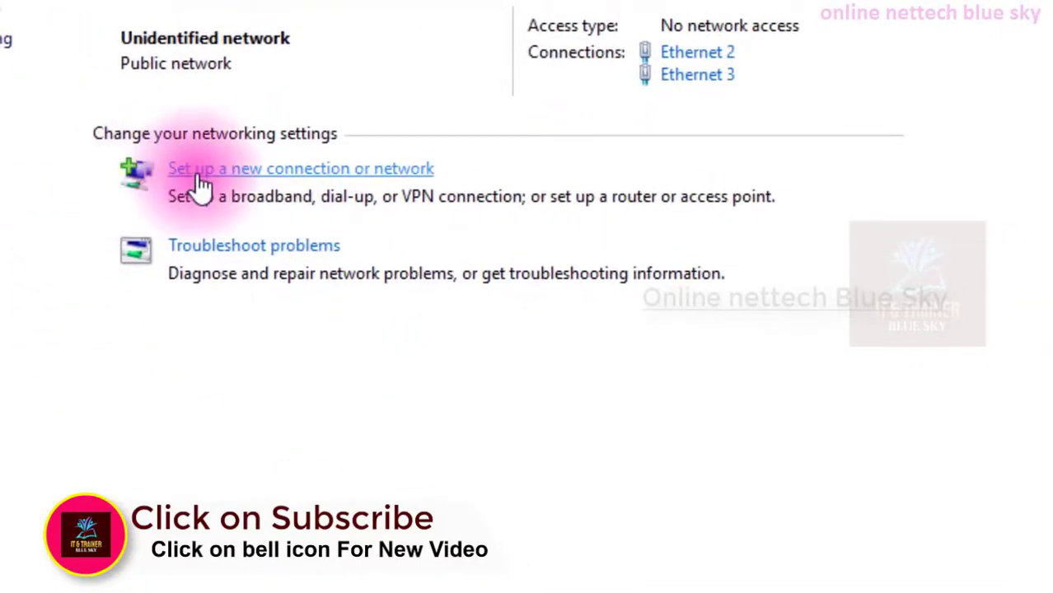
left_click(198, 173)
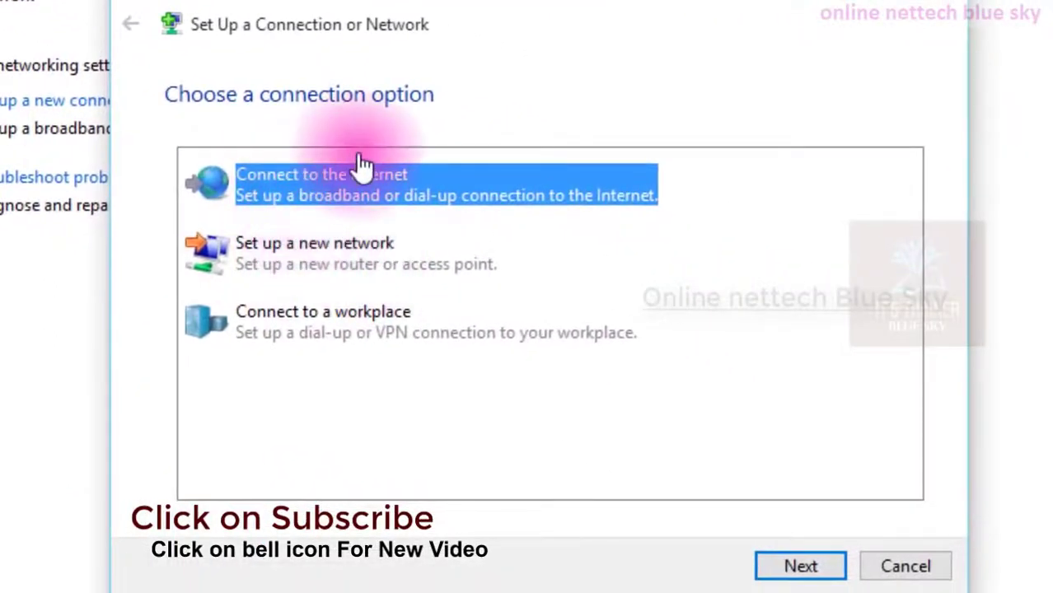
Open the Connect to the Internet option, choose to create a new connection, and return to the connection options.
left_click(378, 277)
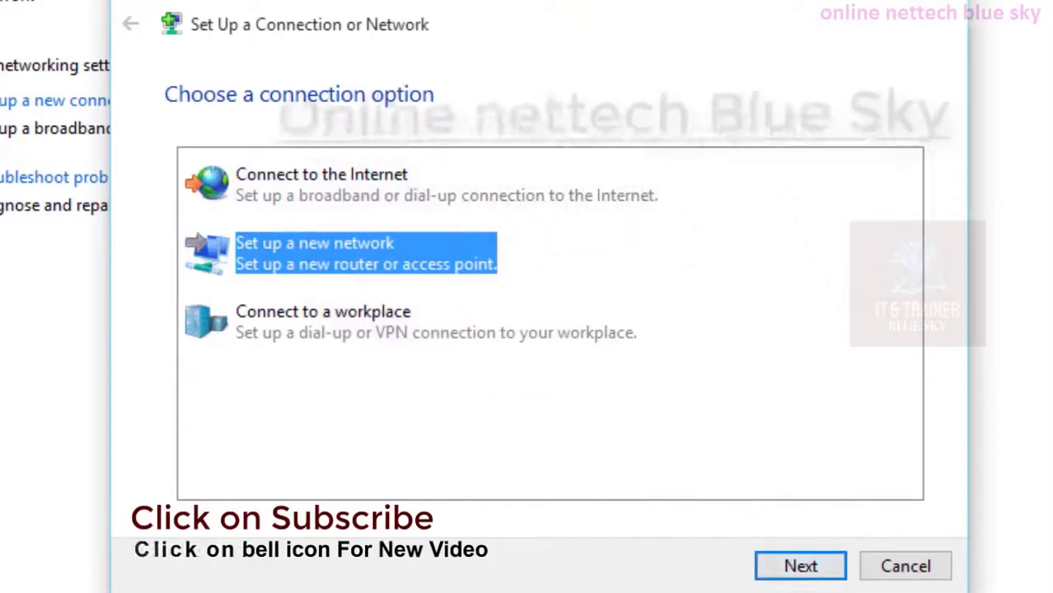
left_click(459, 202)
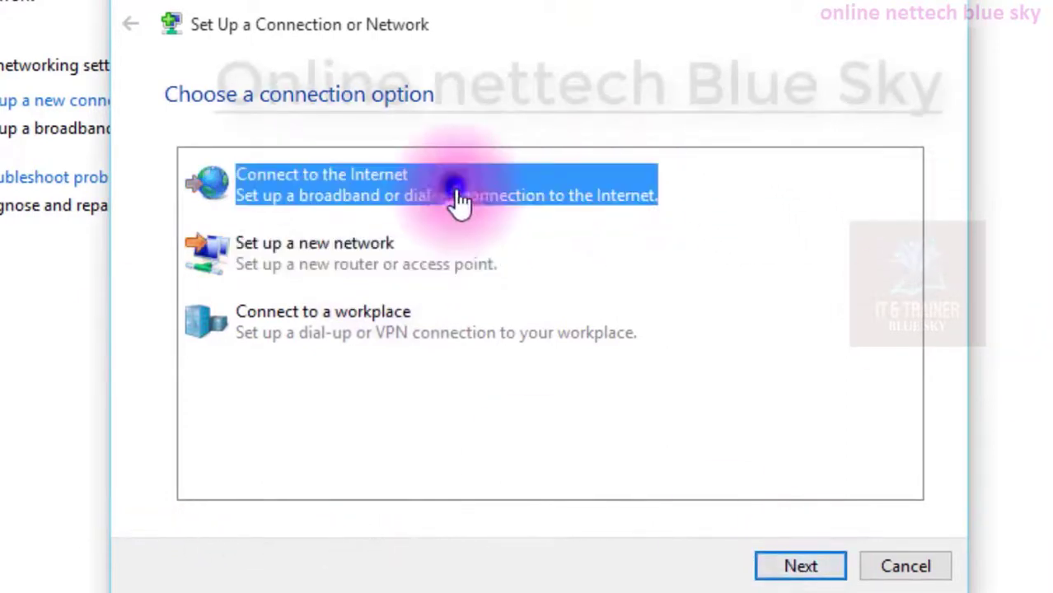
left_click(491, 275)
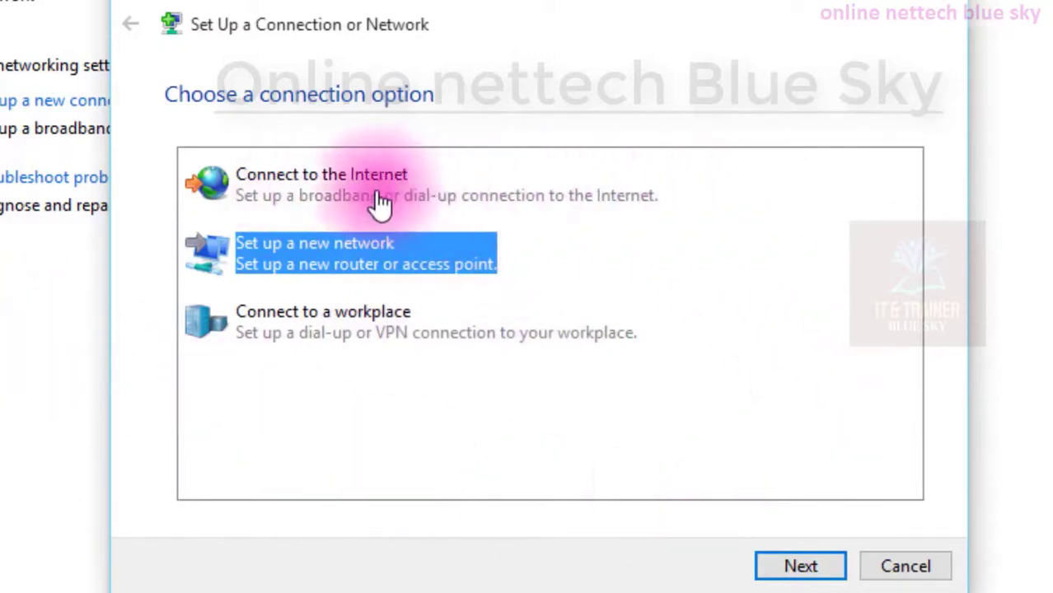
double_click(312, 200)
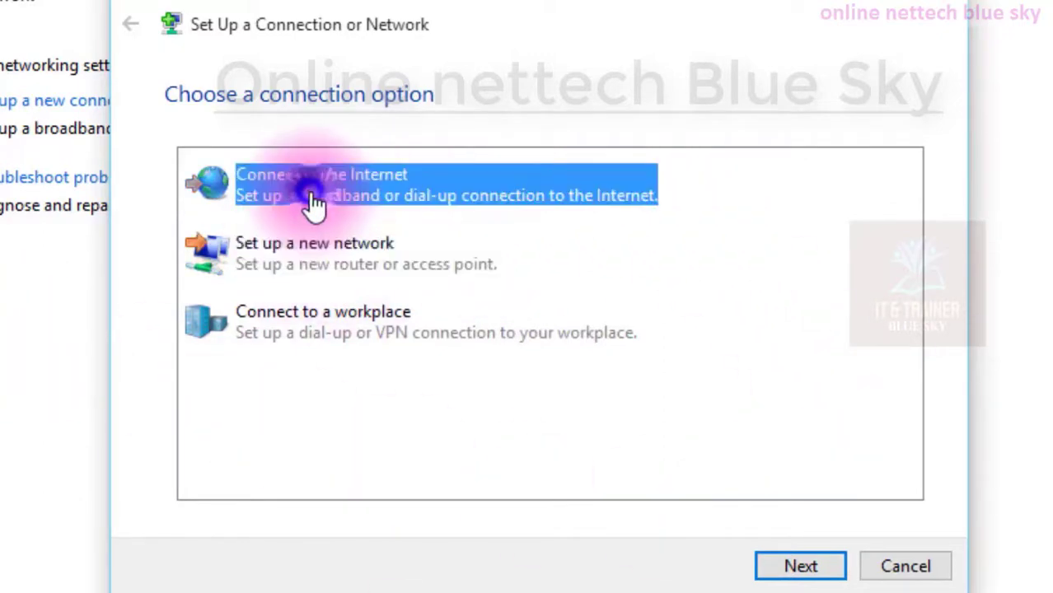
left_click(327, 303)
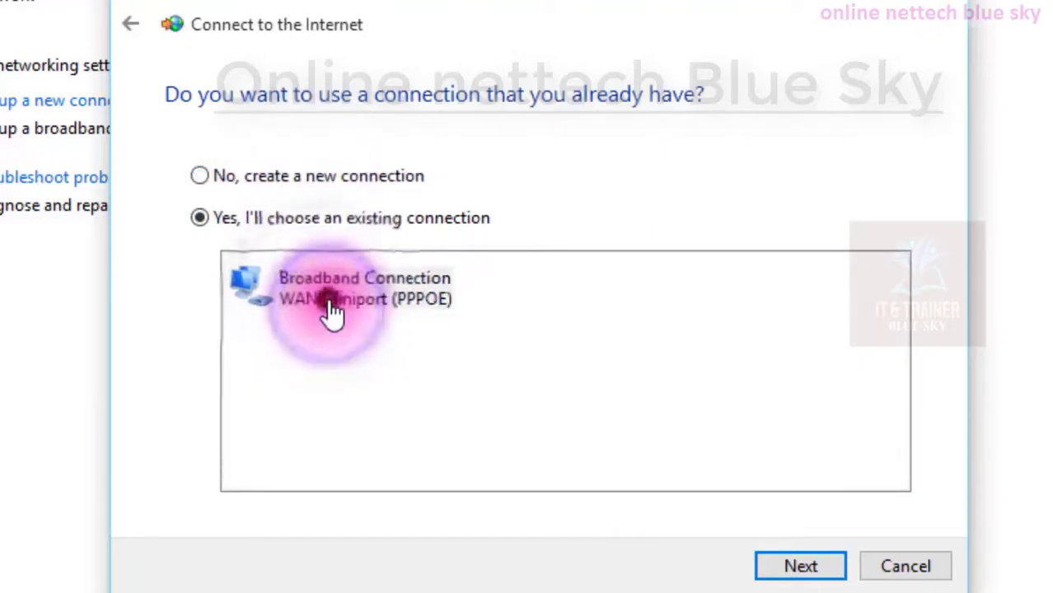
left_click(325, 171)
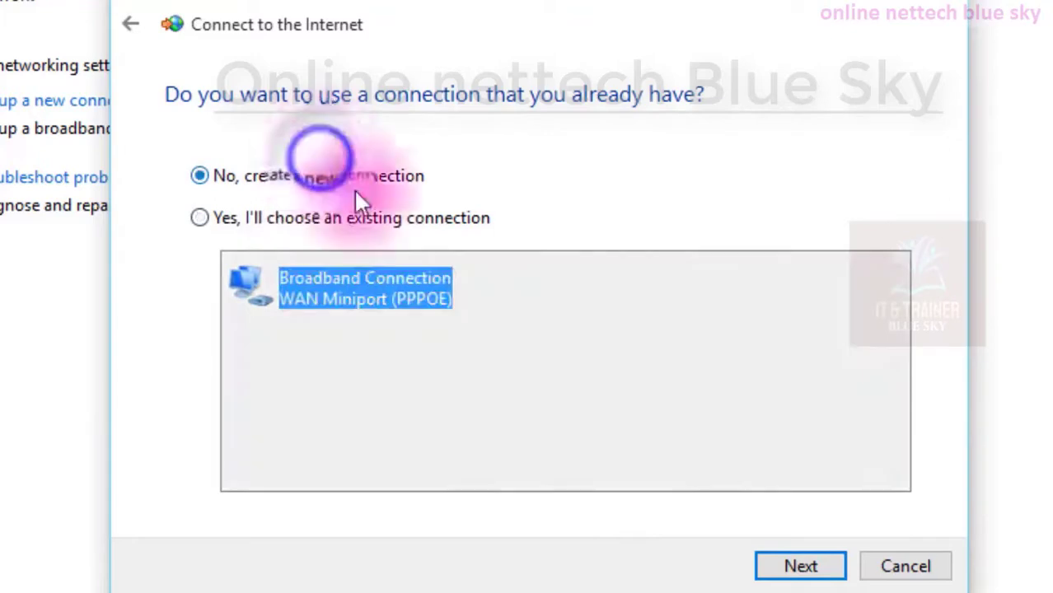
left_click(774, 568)
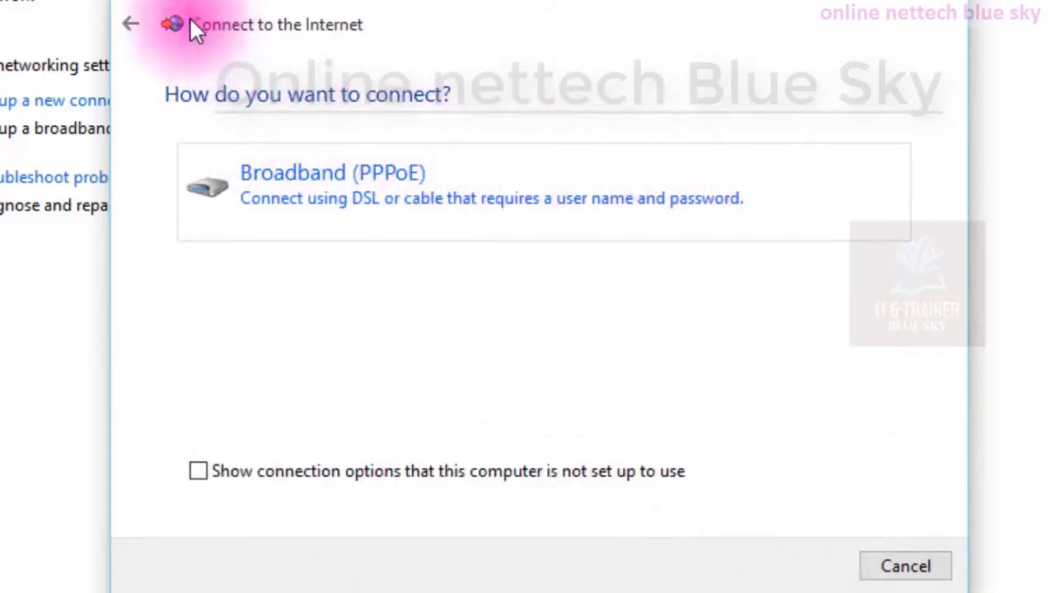
left_click(131, 24)
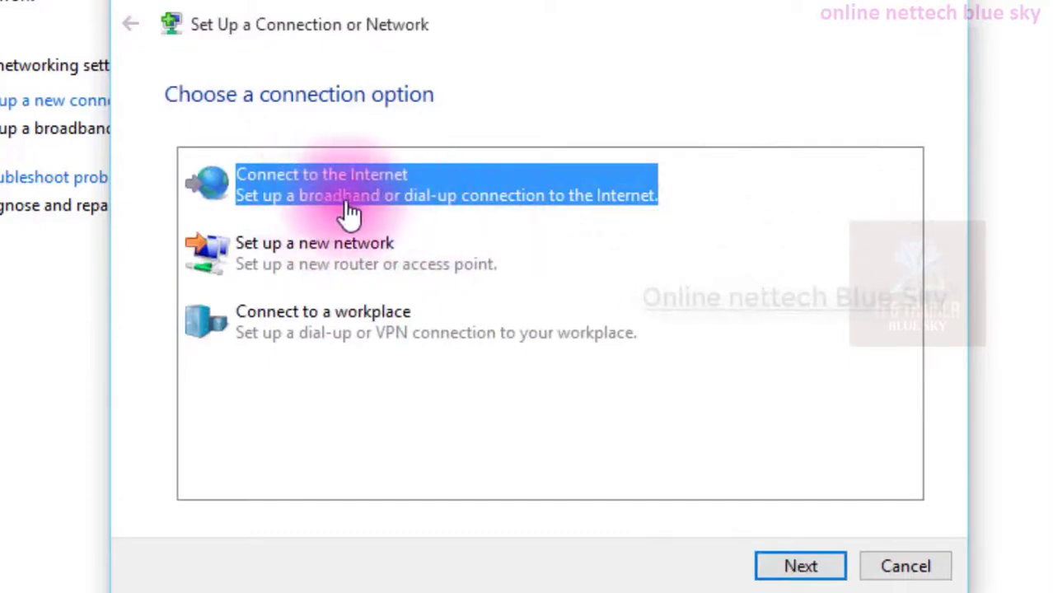
Open the Set up a new network option and go back to the connection options.
left_click(372, 255)
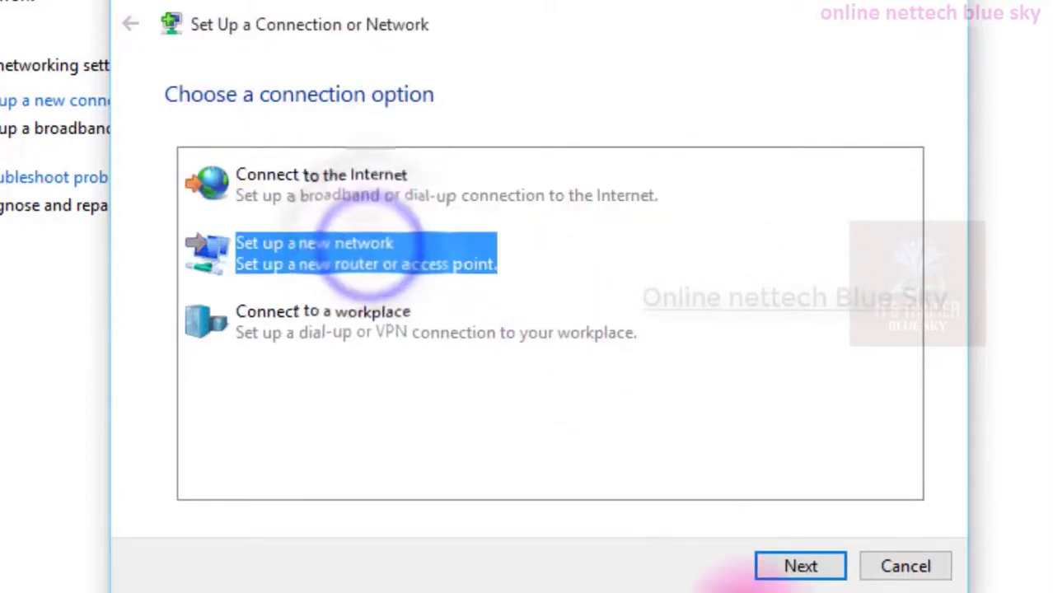
left_click(779, 567)
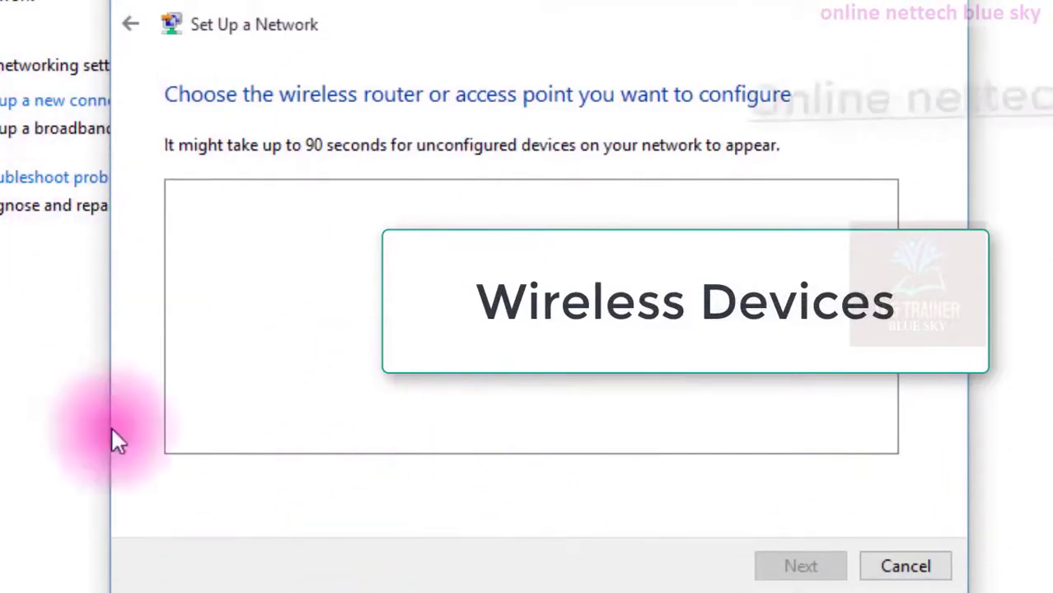
left_click(132, 29)
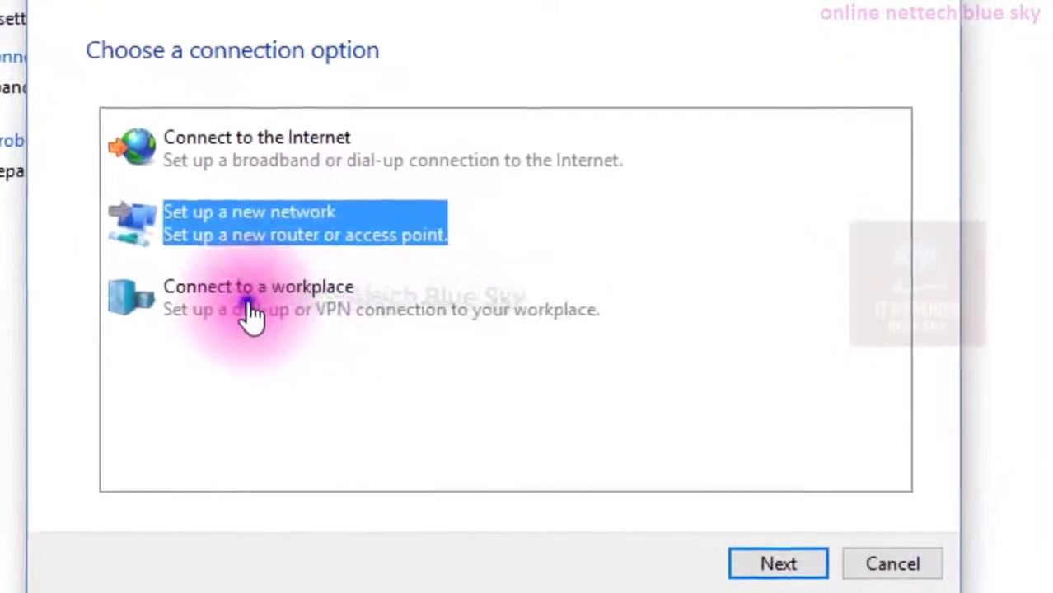
Start a Connect to a workplace connection that uses the Internet connection (VPN).
left_click(240, 310)
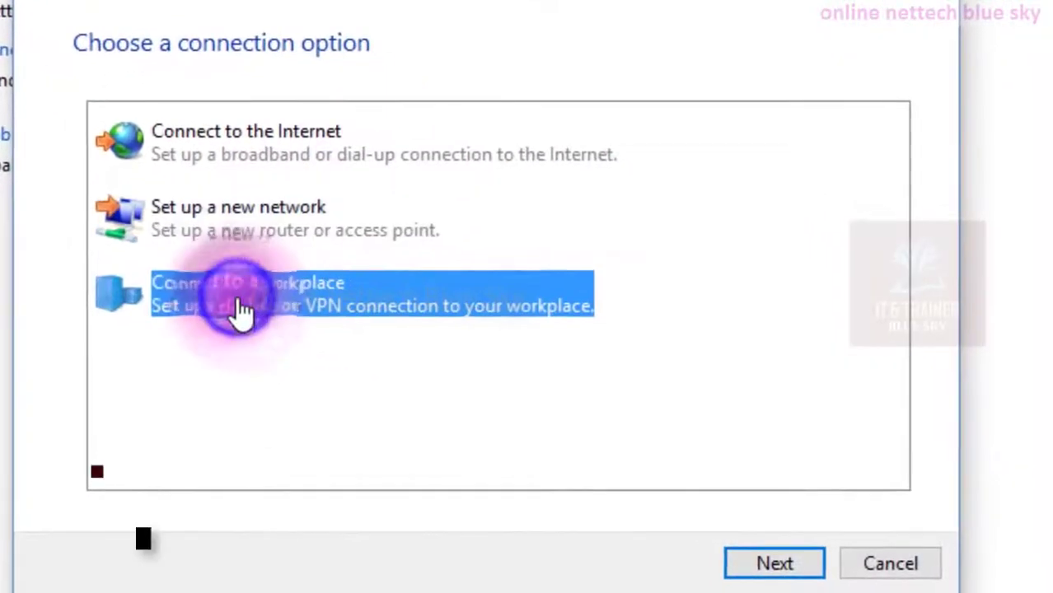
left_click(736, 566)
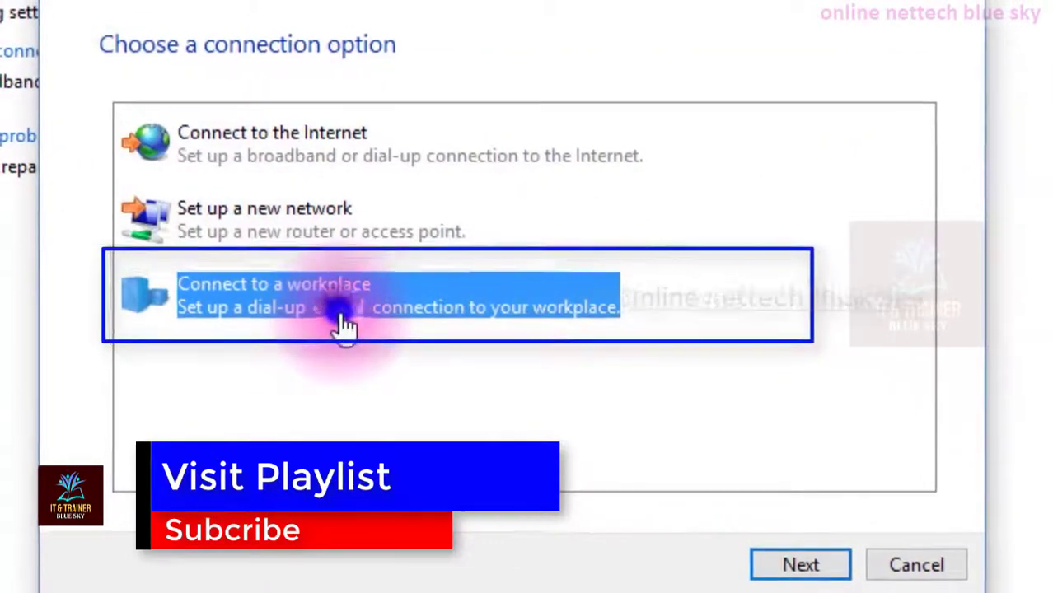
double_click(345, 325)
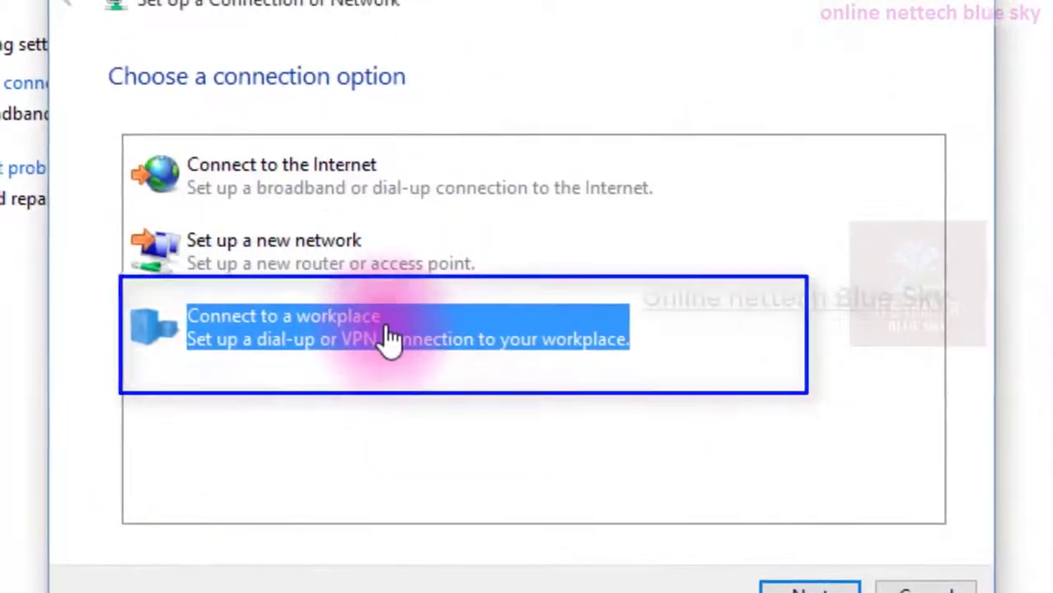
double_click(388, 340)
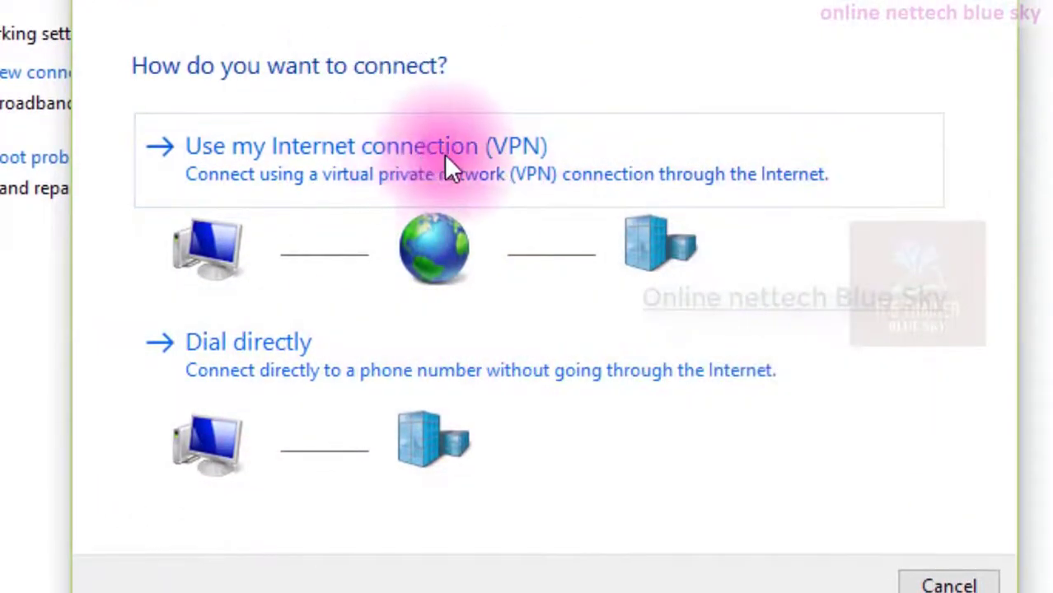
left_click(368, 160)
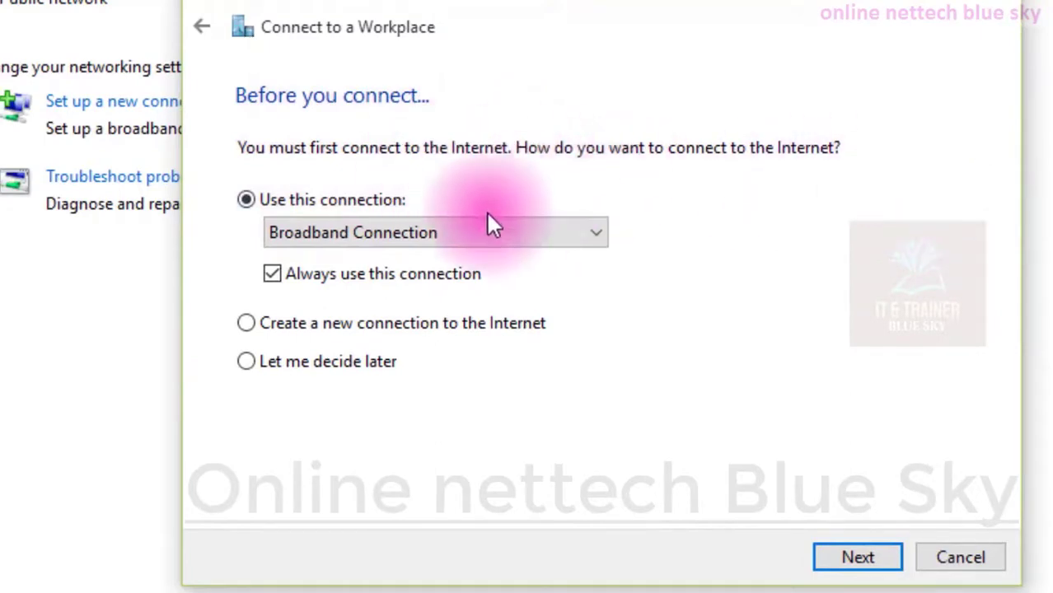
Choose to create a new Internet connection, open the Broadband (PPPoE) page, and go back.
left_click(344, 227)
left_click(345, 227)
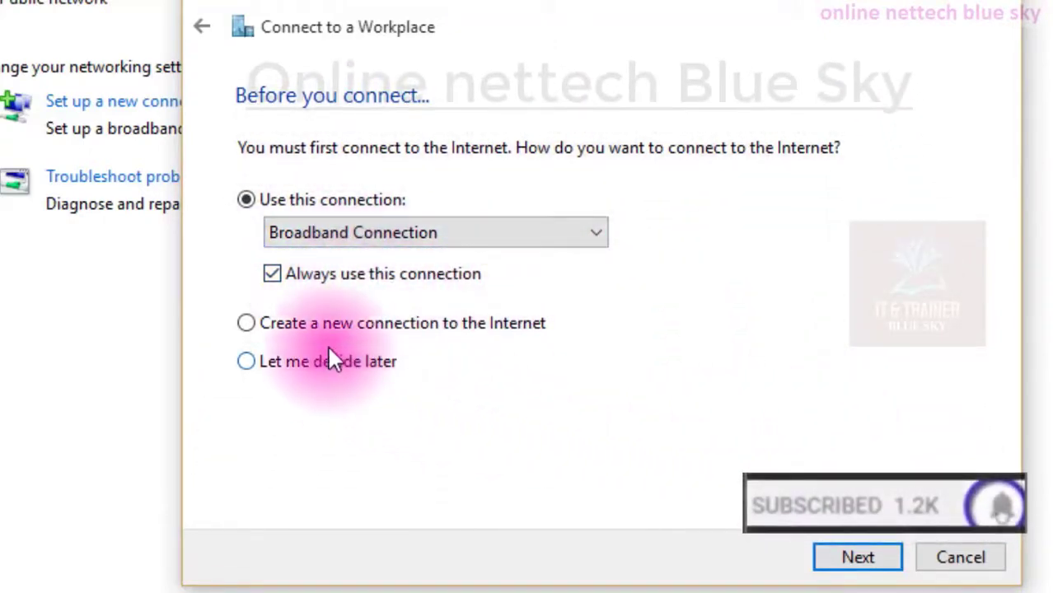
left_click(341, 327)
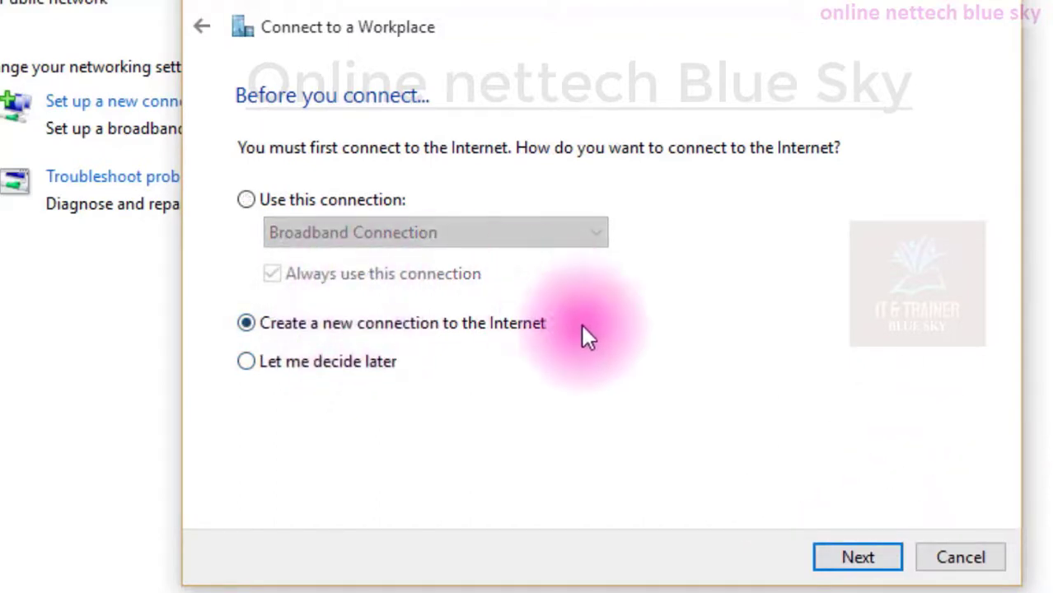
left_click(828, 555)
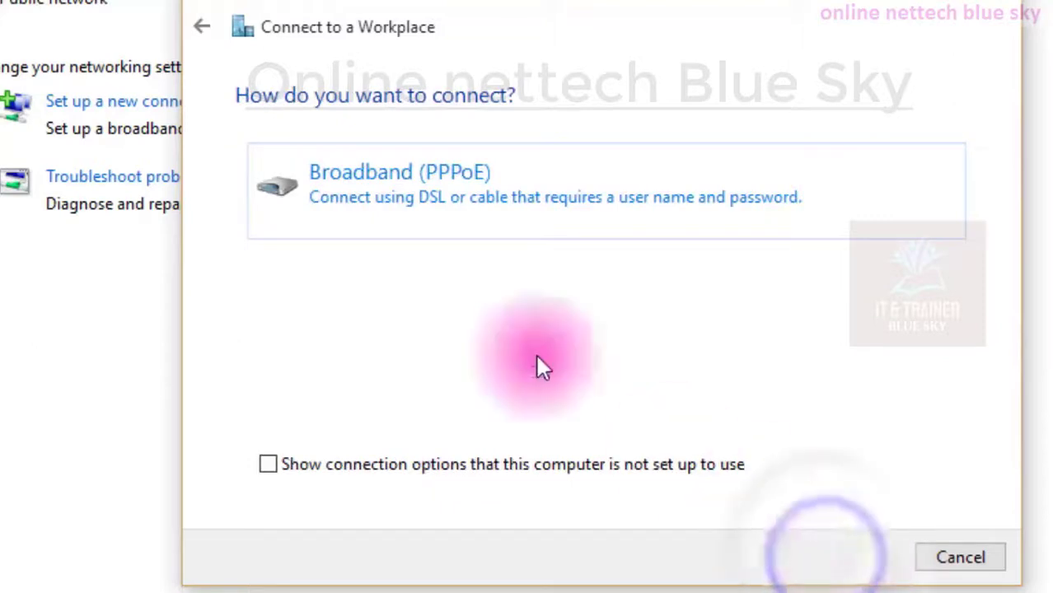
left_click(447, 178)
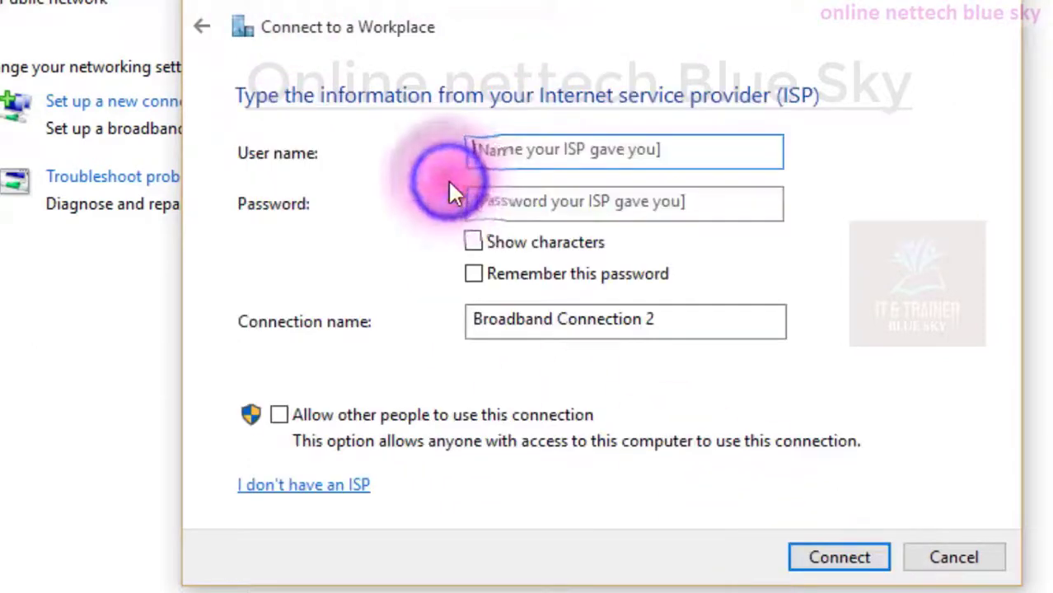
left_click(208, 35)
left_click(207, 34)
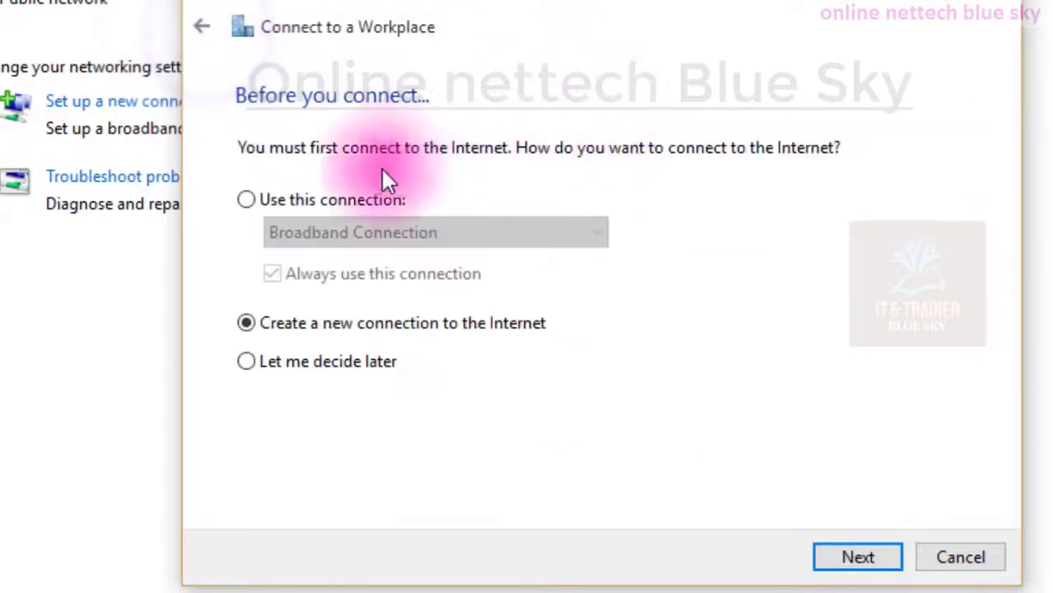
Use the existing Broadband Connection for the VPN and continue.
left_click(354, 199)
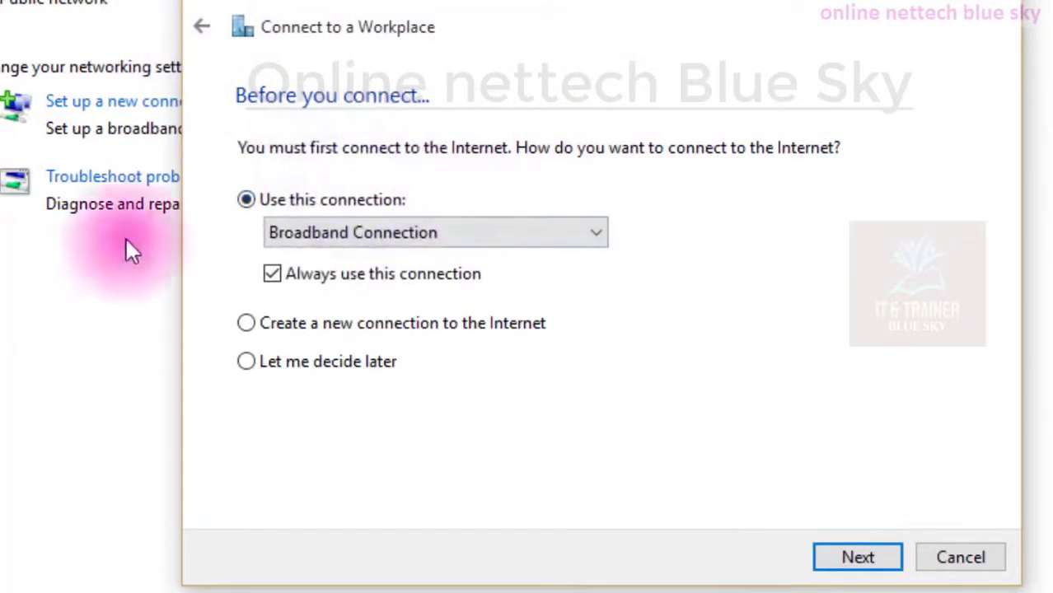
left_click(840, 559)
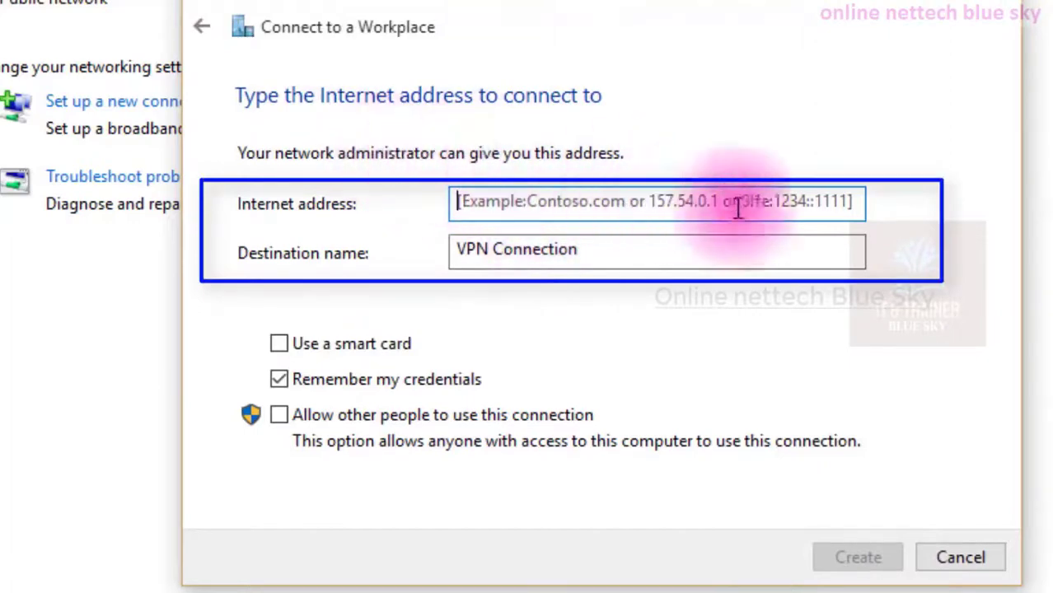
Enter 192.168.1256.16 as the VPN's Internet address.
left_click(680, 204)
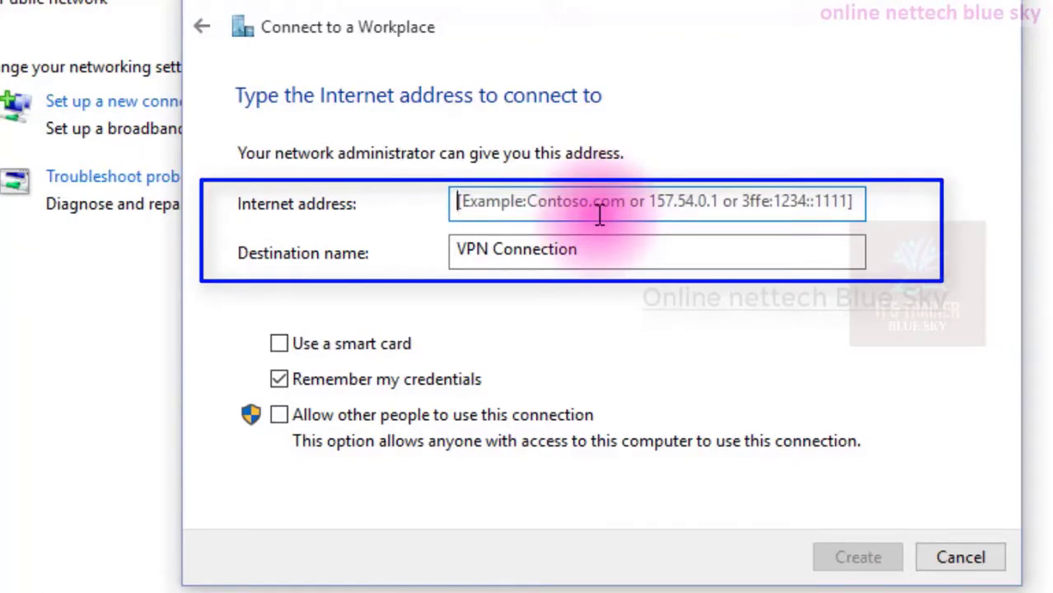
type("192.")
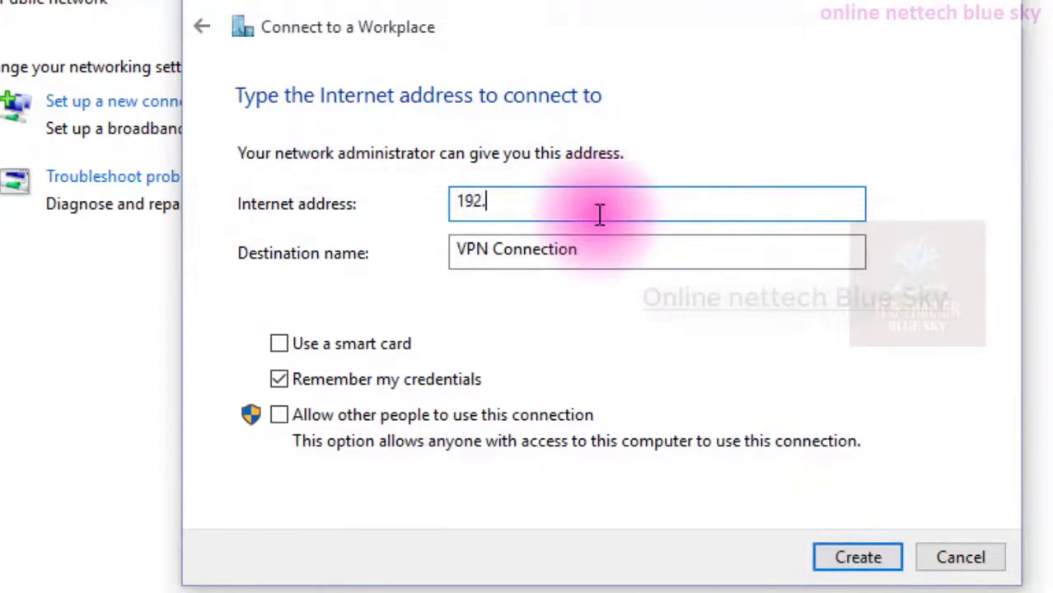
type("168.132.25")
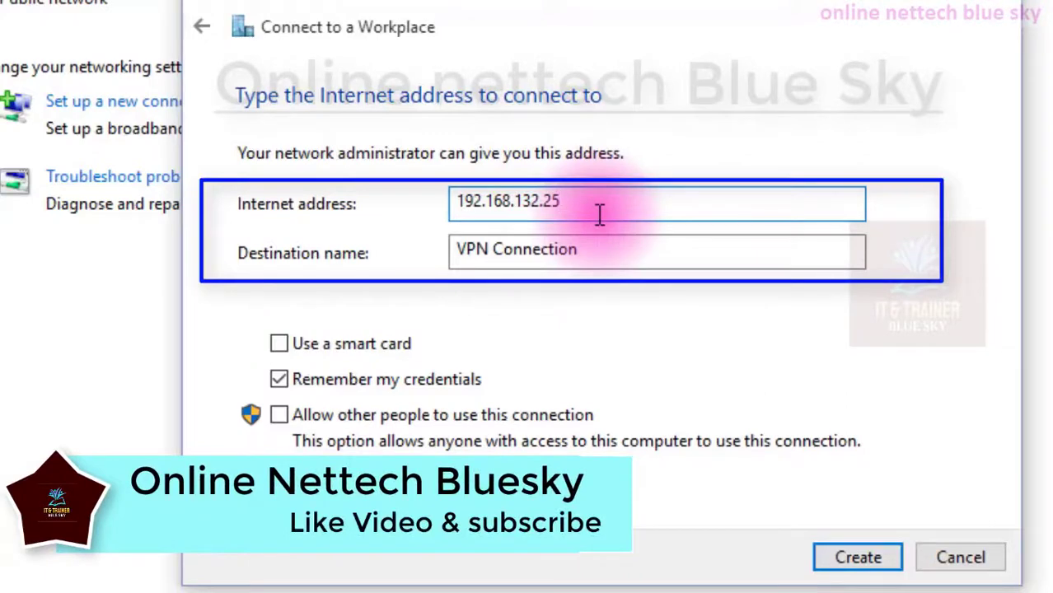
key("BackSpace")
key("BackSpace")
key("BackSpace")
key("BackSpace")
key("BackSpace")
key("BackSpace")
key("BackSpace")
type("8")
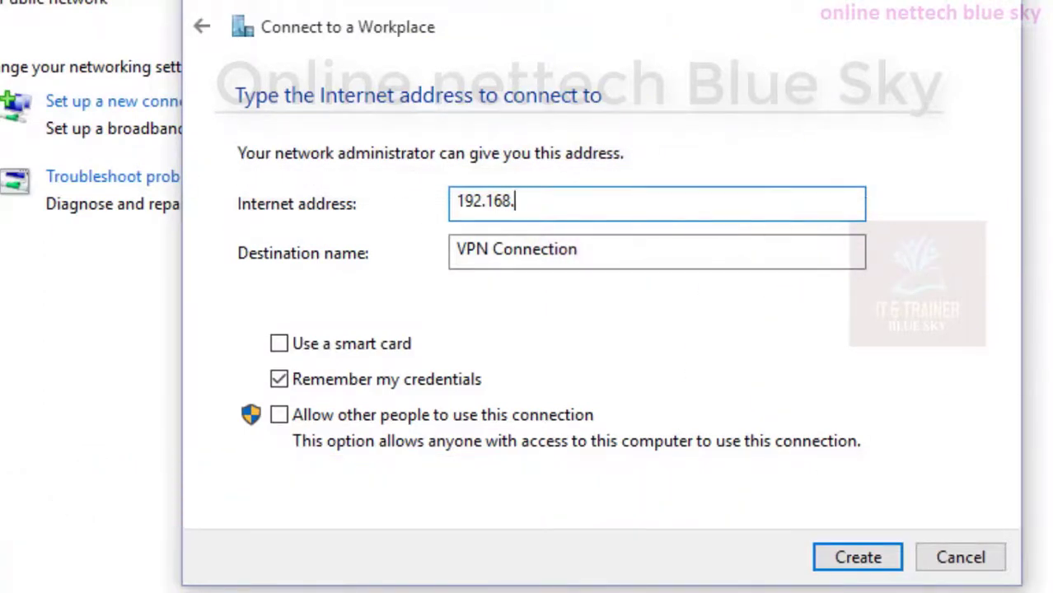
type(".1256.1")
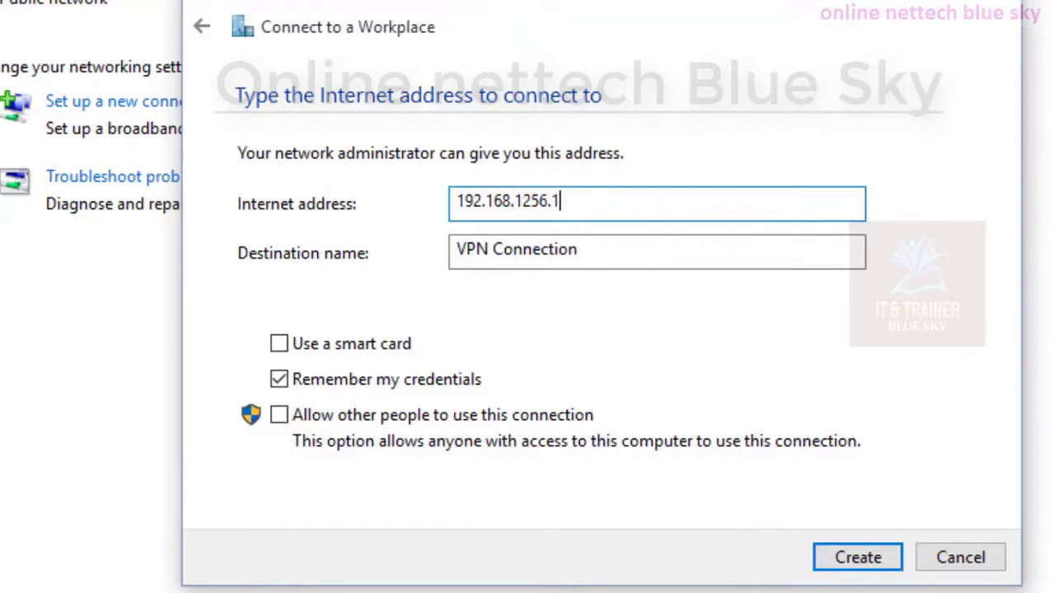
type("6")
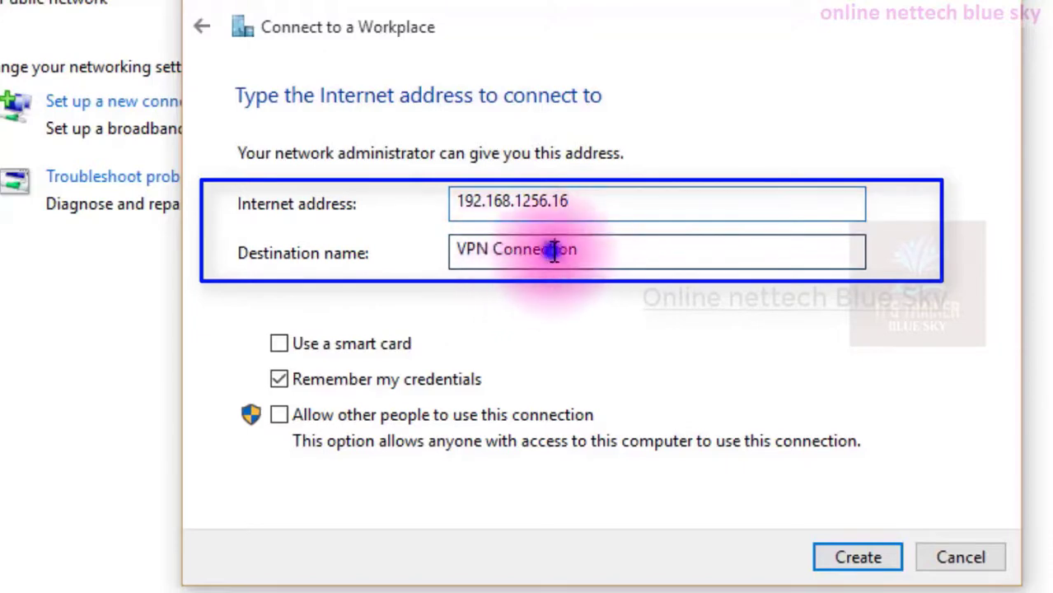
Rename the VPN's destination name to VPN smart.
left_click_drag(564, 247, 431, 235)
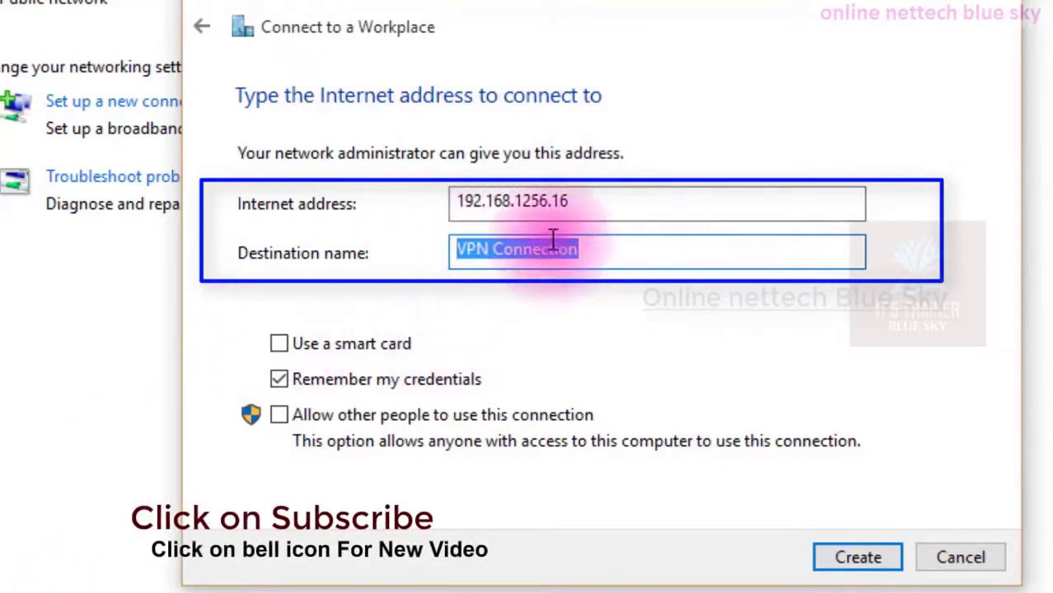
left_click_drag(491, 249, 736, 245)
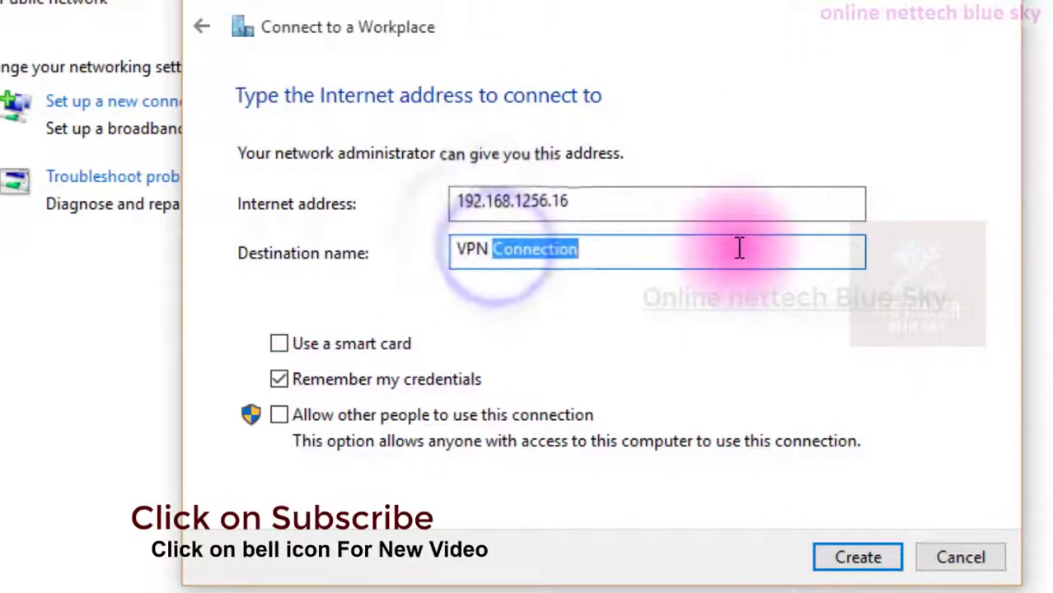
type("smart")
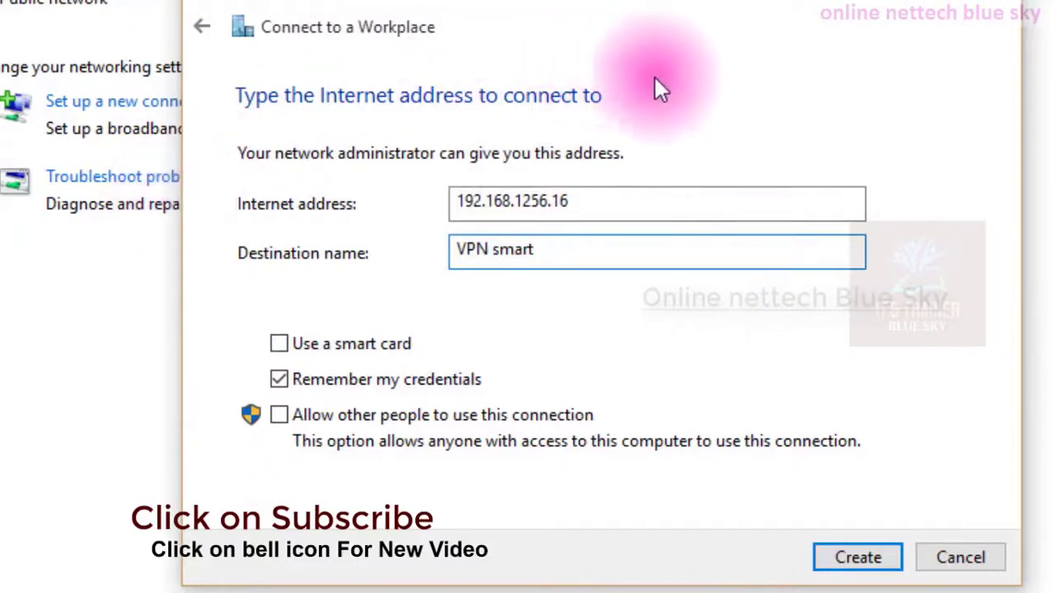
left_click(335, 346)
left_click(335, 346)
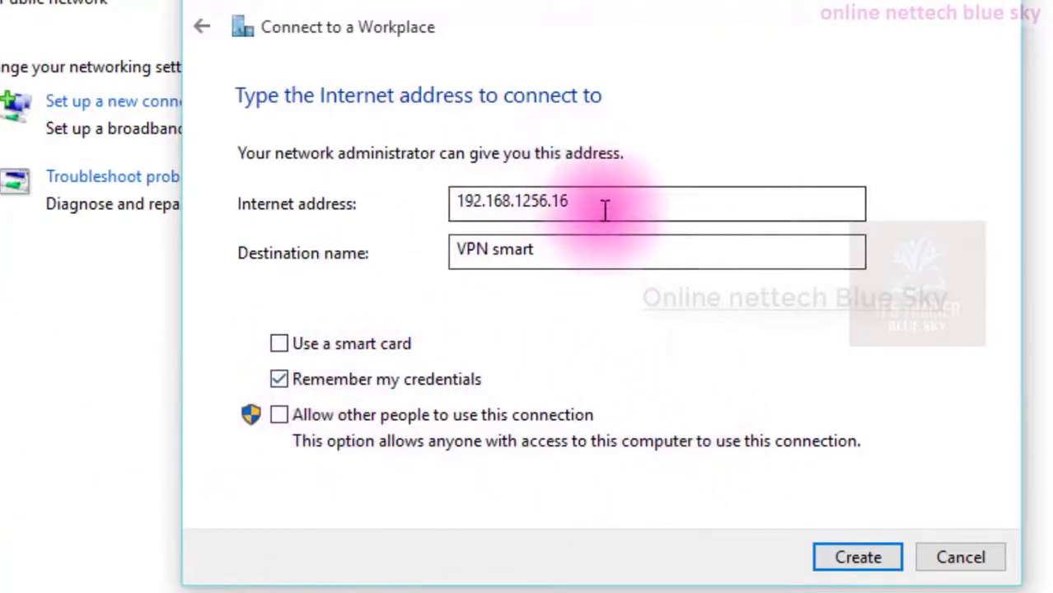
Correct the Internet address to 192.168.125.16, allow other people to use the connection, and create the VPN.
left_click(537, 203)
key("Delete")
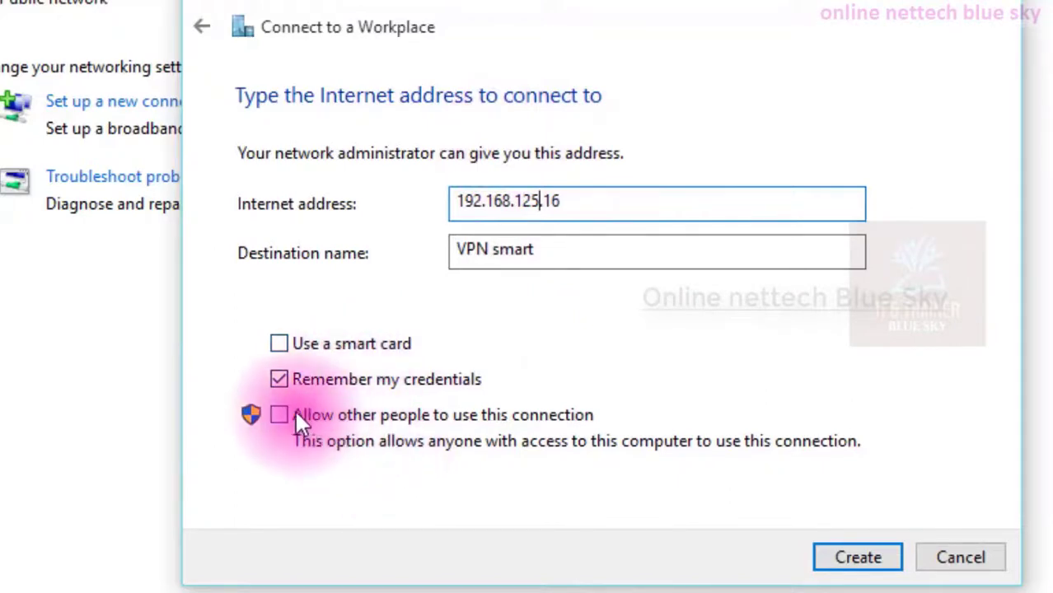
left_click(316, 418)
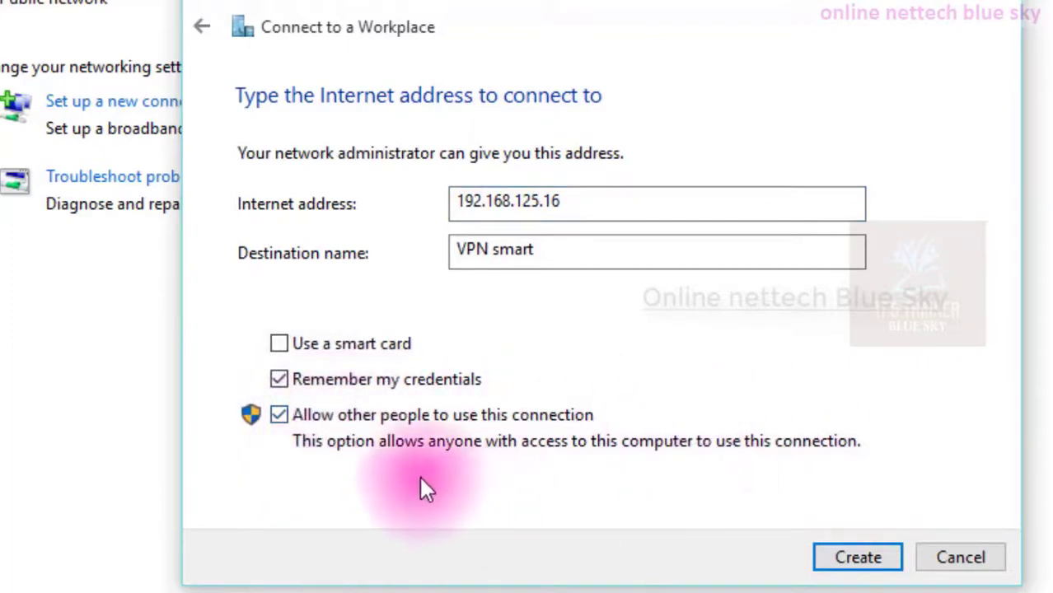
left_click(834, 565)
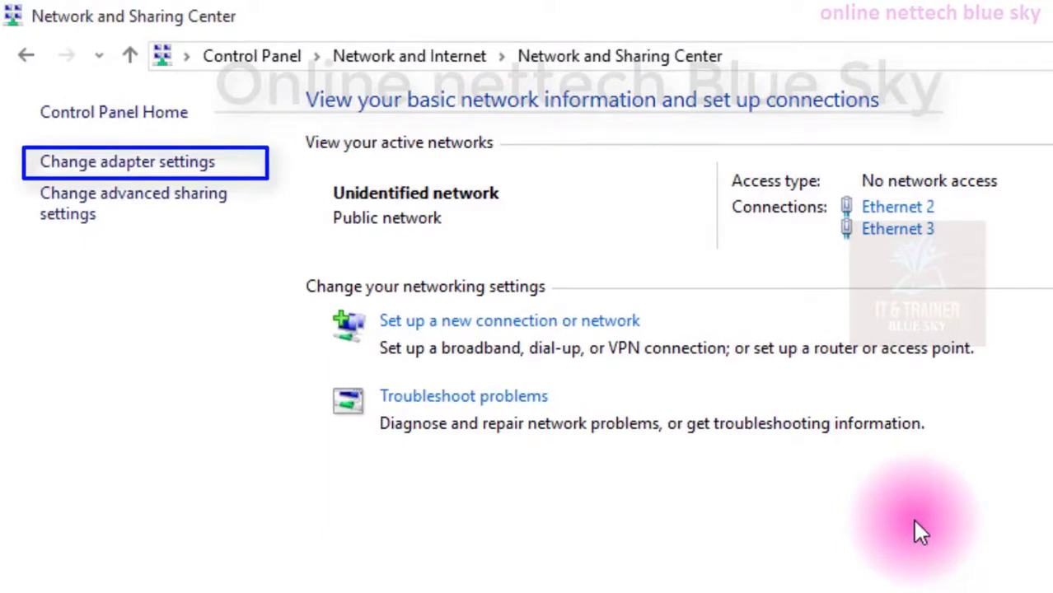
Start setting up a new connection and choose to connect to a workplace.
left_click(434, 328)
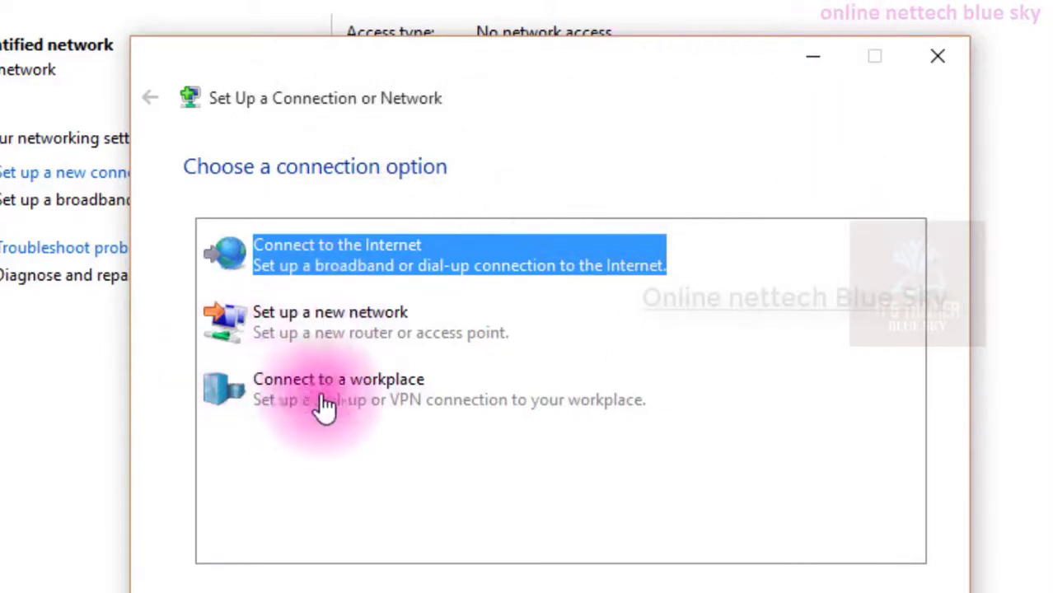
left_click(393, 398)
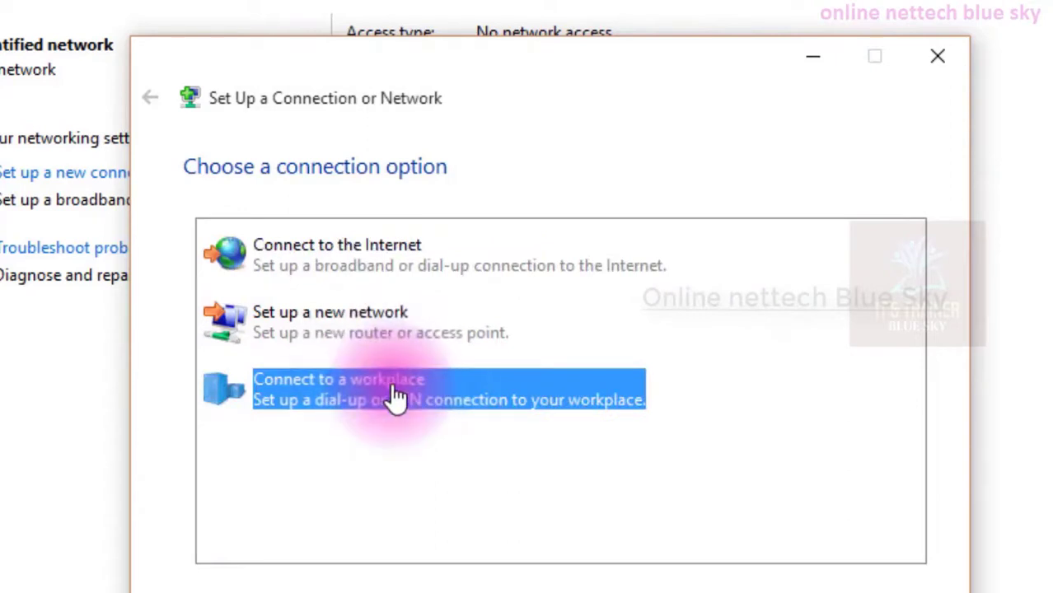
double_click(391, 382)
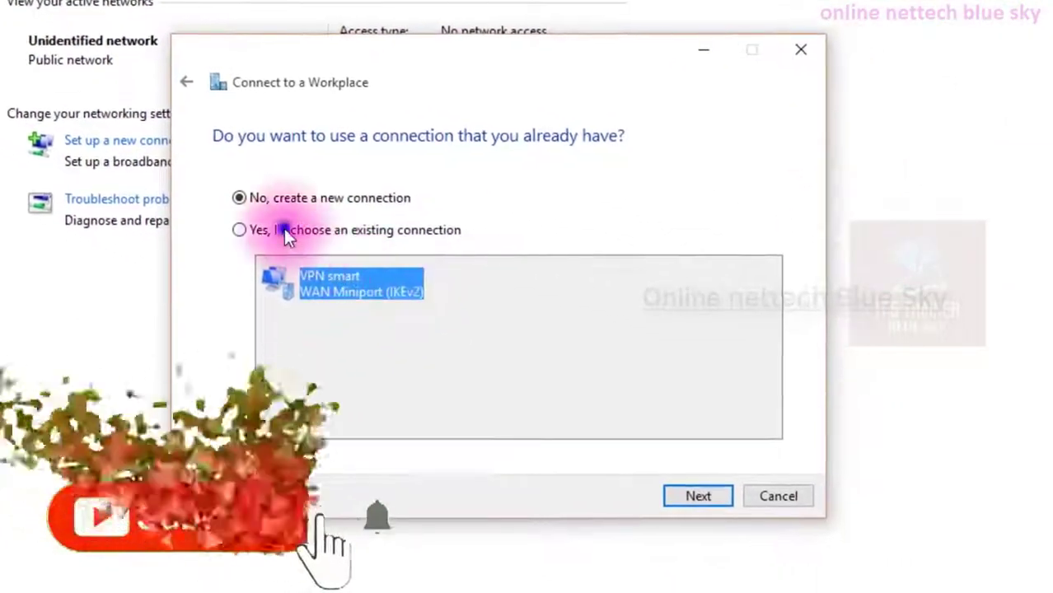
left_click(284, 230)
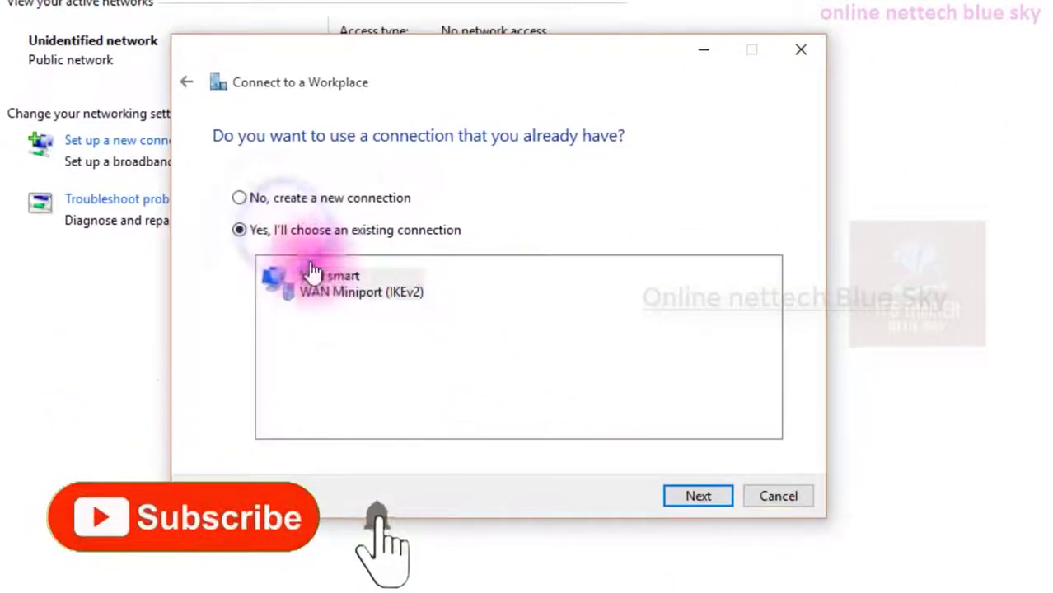
left_click(325, 297)
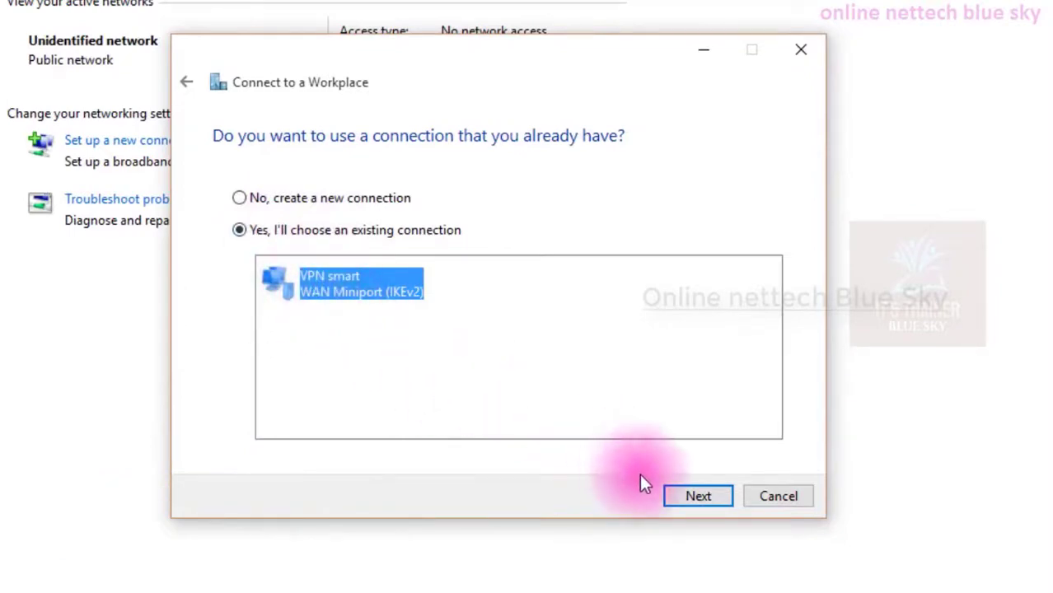
left_click(349, 197)
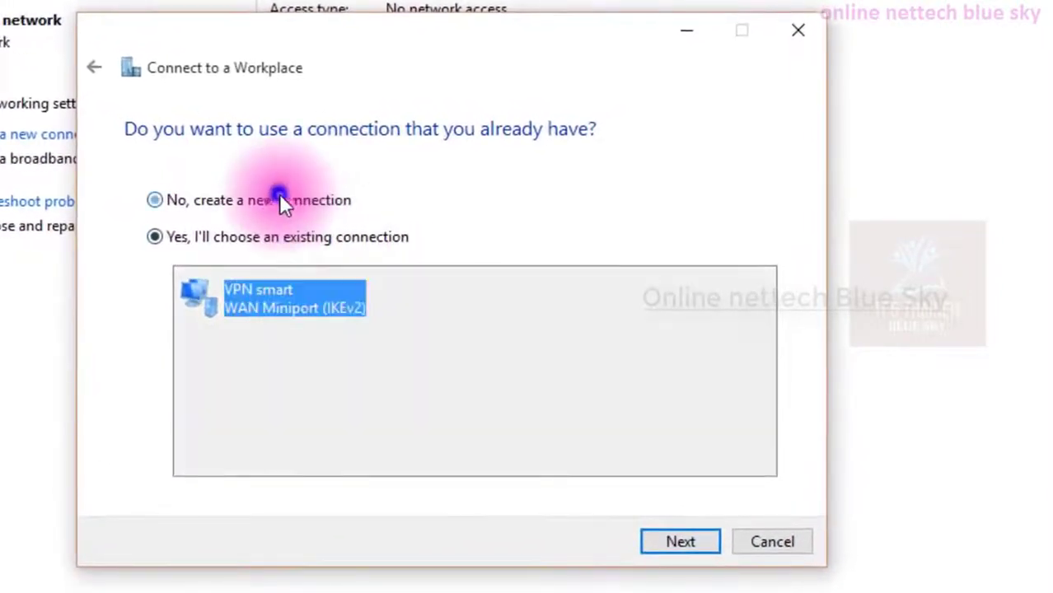
left_click(679, 547)
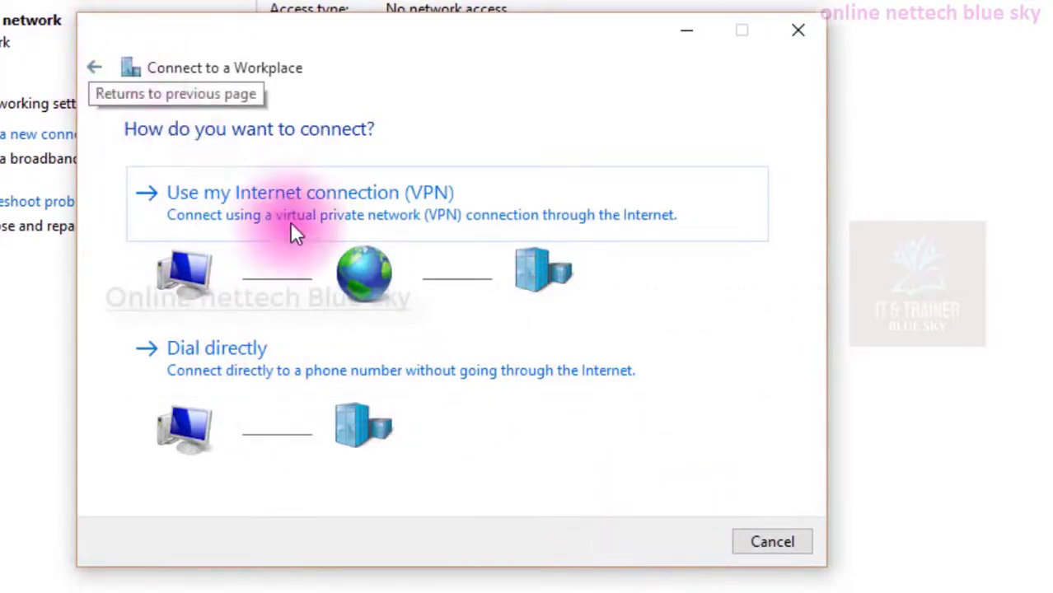
left_click(215, 372)
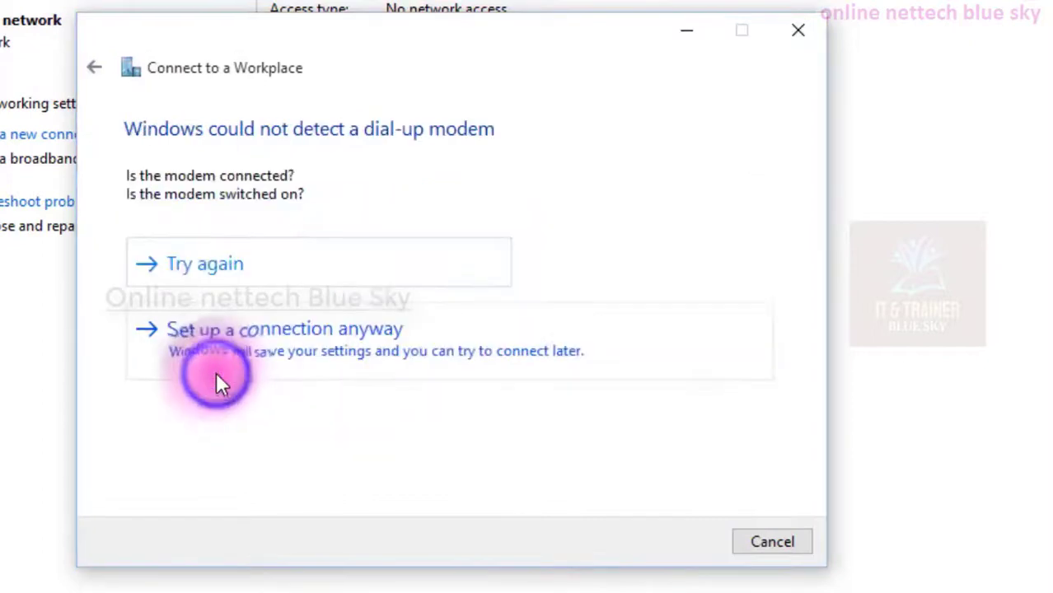
left_click(94, 66)
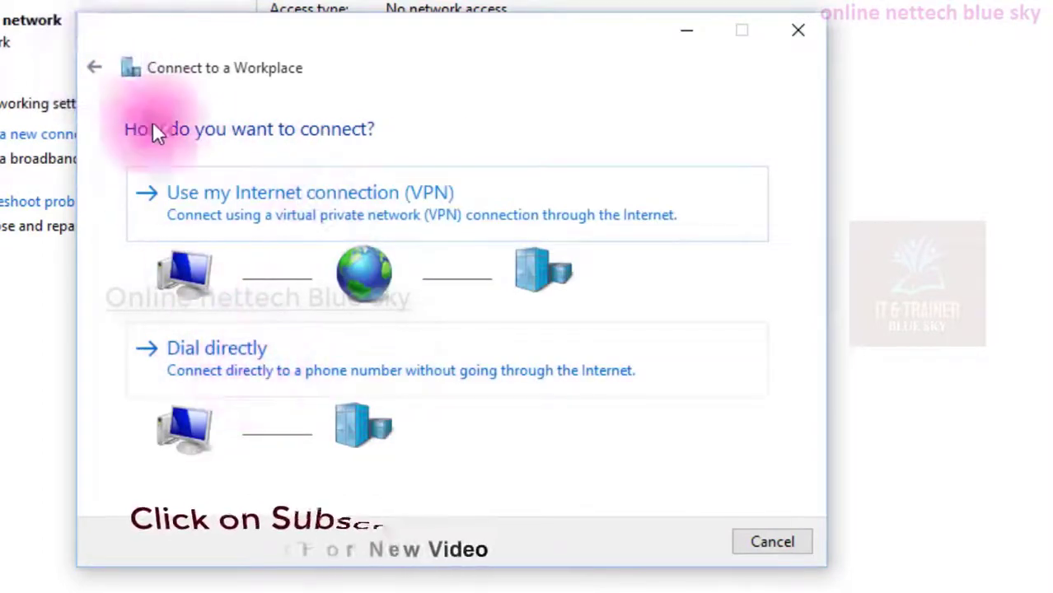
left_click(104, 65)
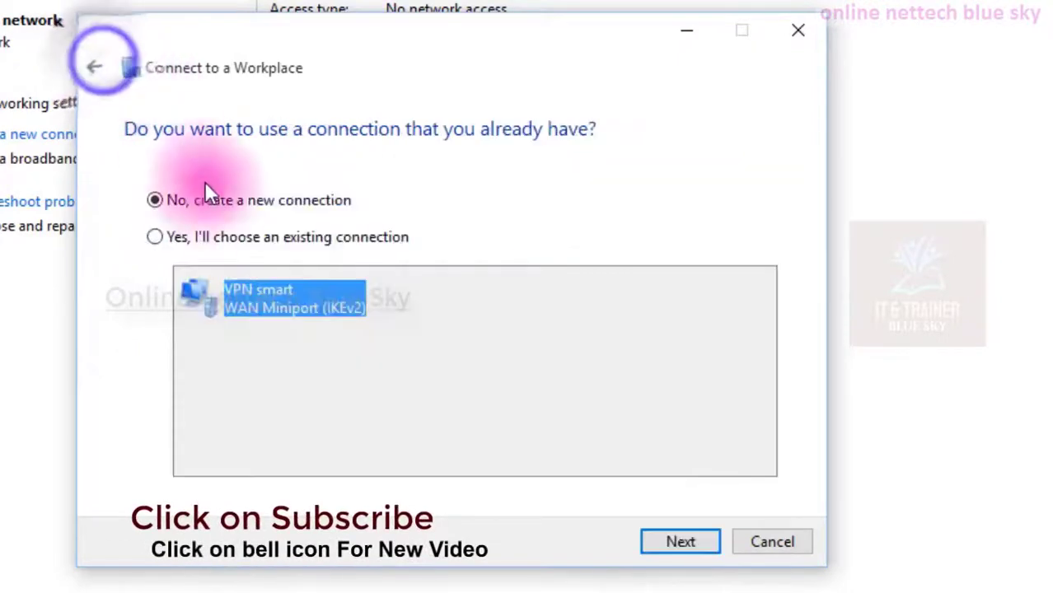
Choose the existing VPN smart connection, continue, and agree to connect the Broadband Connection first.
left_click(219, 237)
left_click(223, 288)
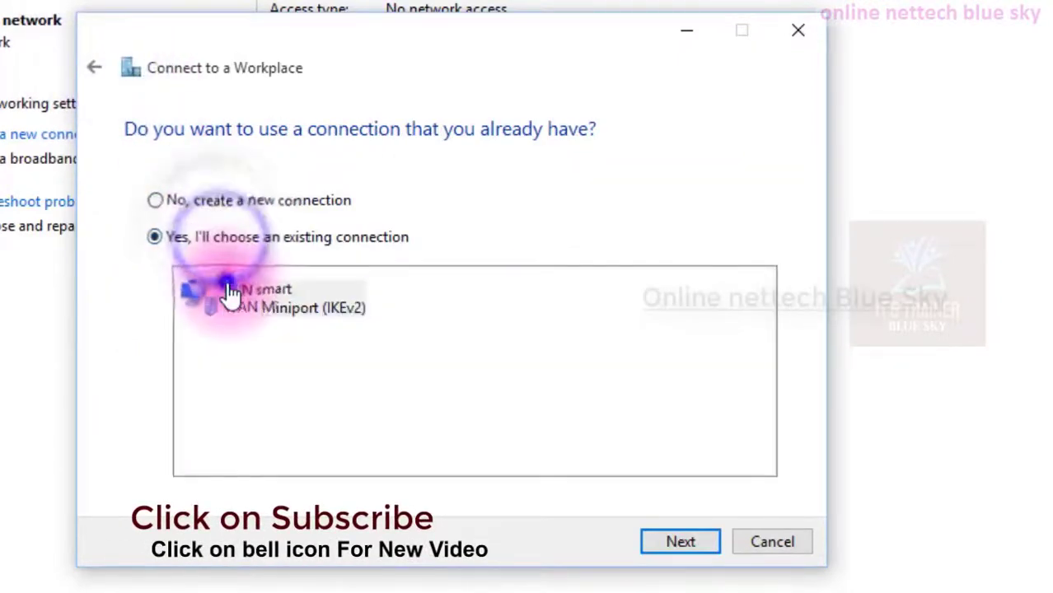
left_click(666, 544)
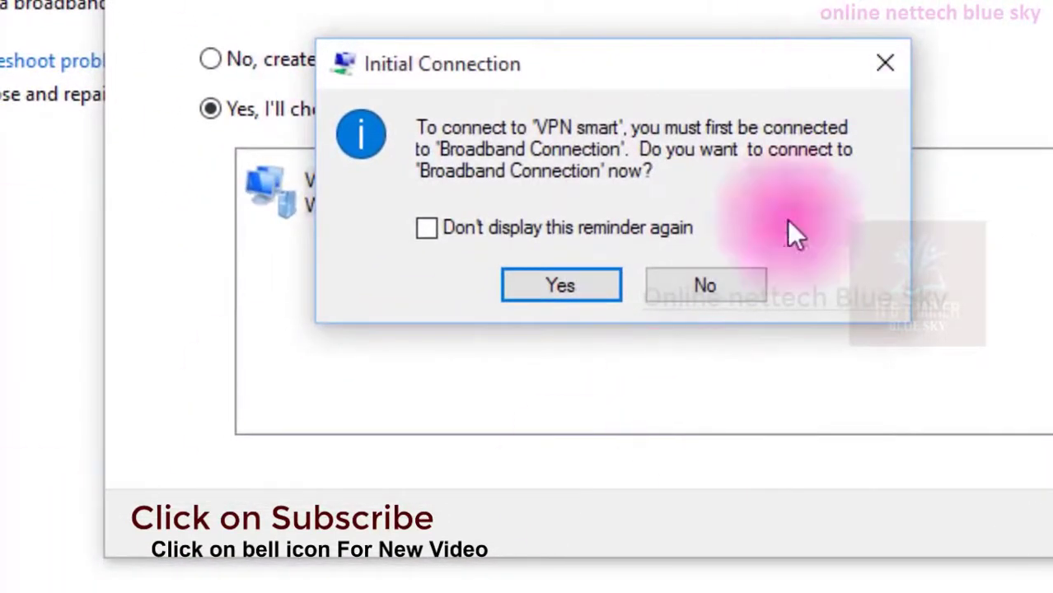
left_click(548, 282)
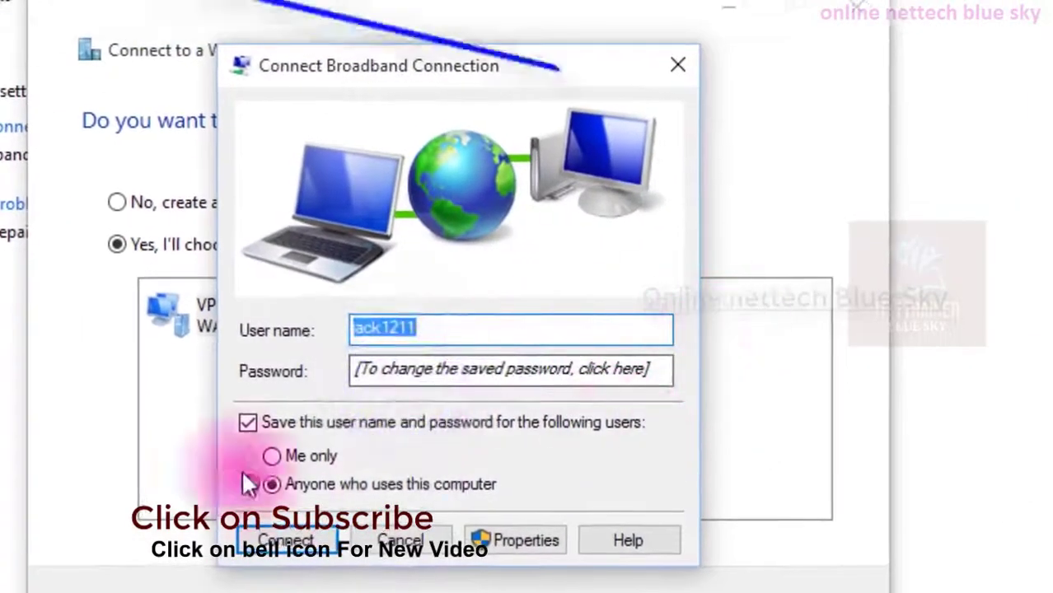
Enter the broadband account password and keep the credentials saved for anyone who uses this computer.
left_click(449, 367)
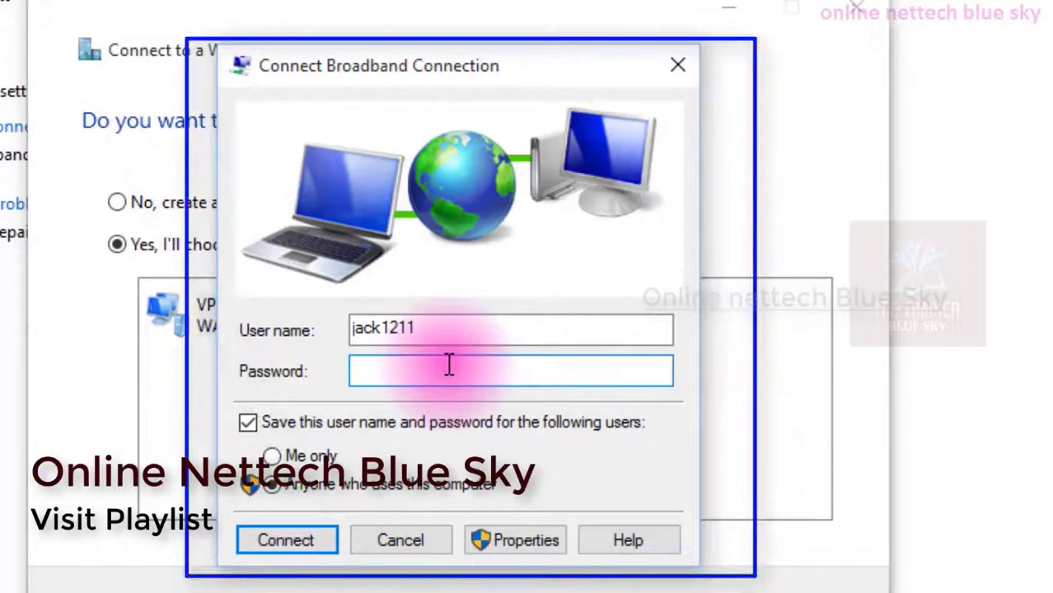
type("***********")
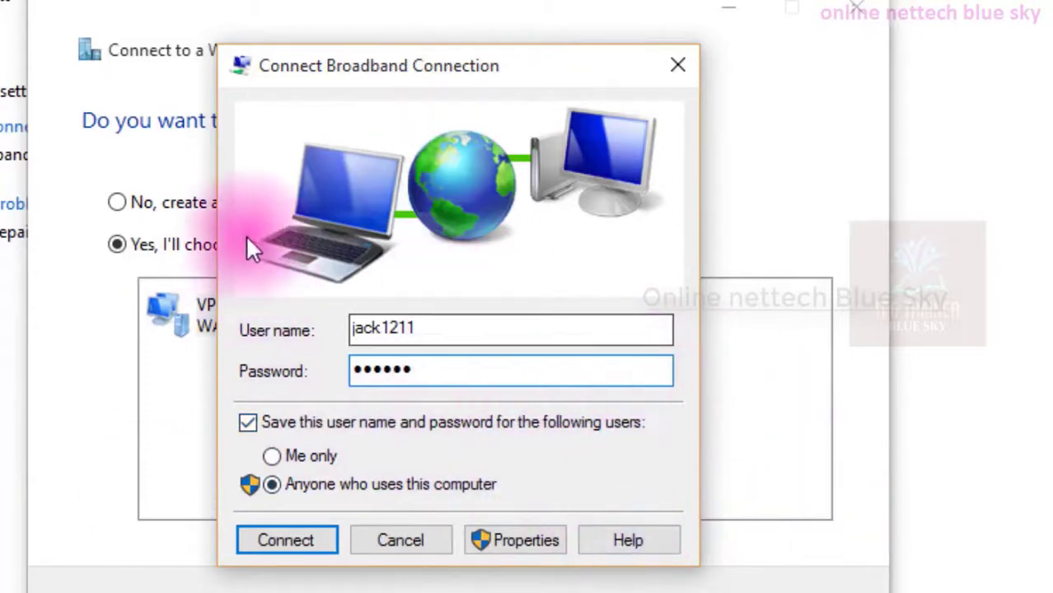
double_click(447, 370)
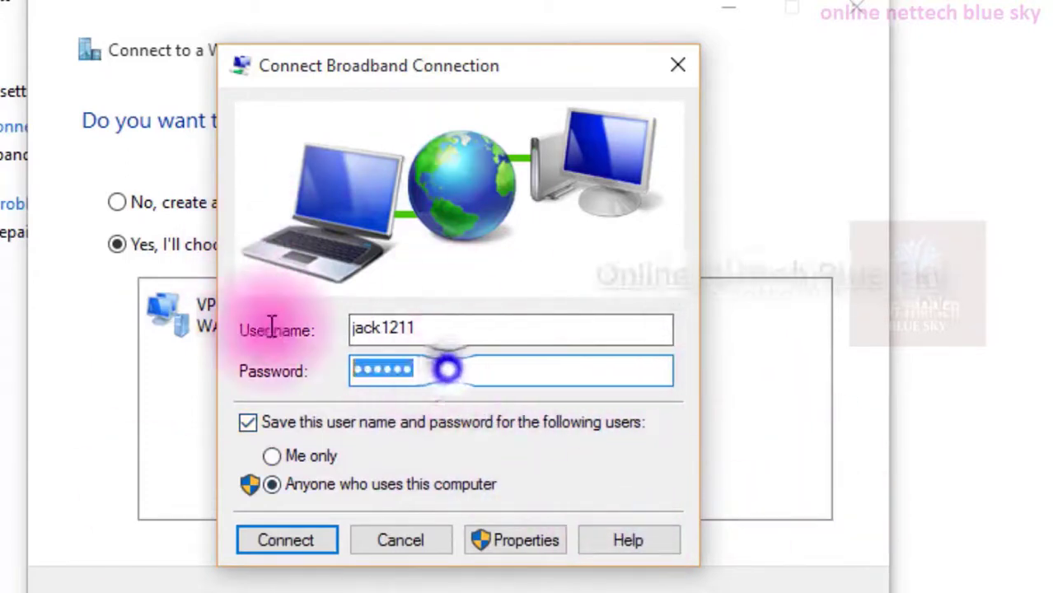
double_click(431, 326)
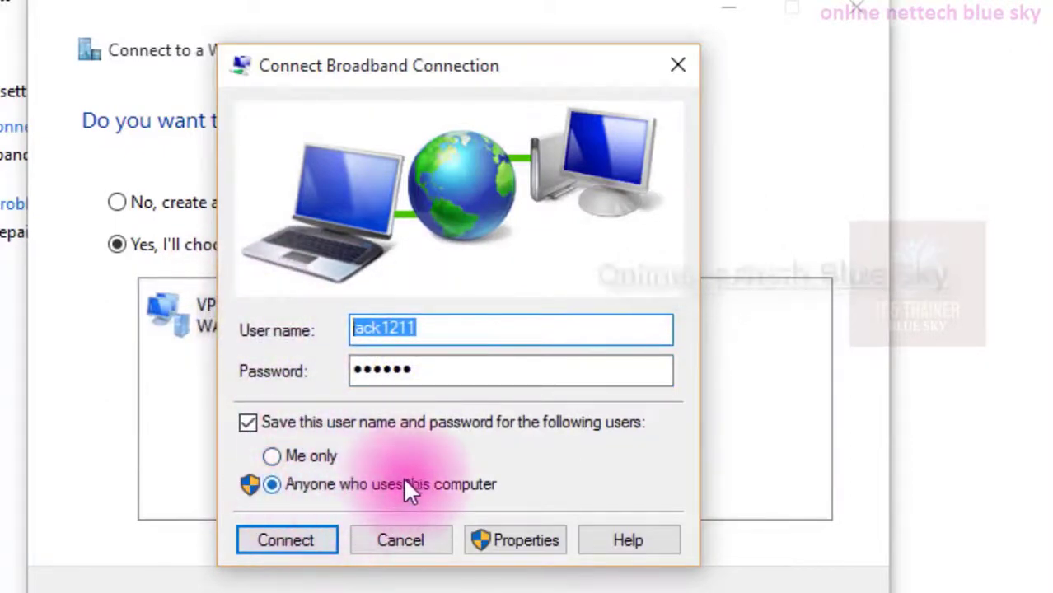
left_click(297, 451)
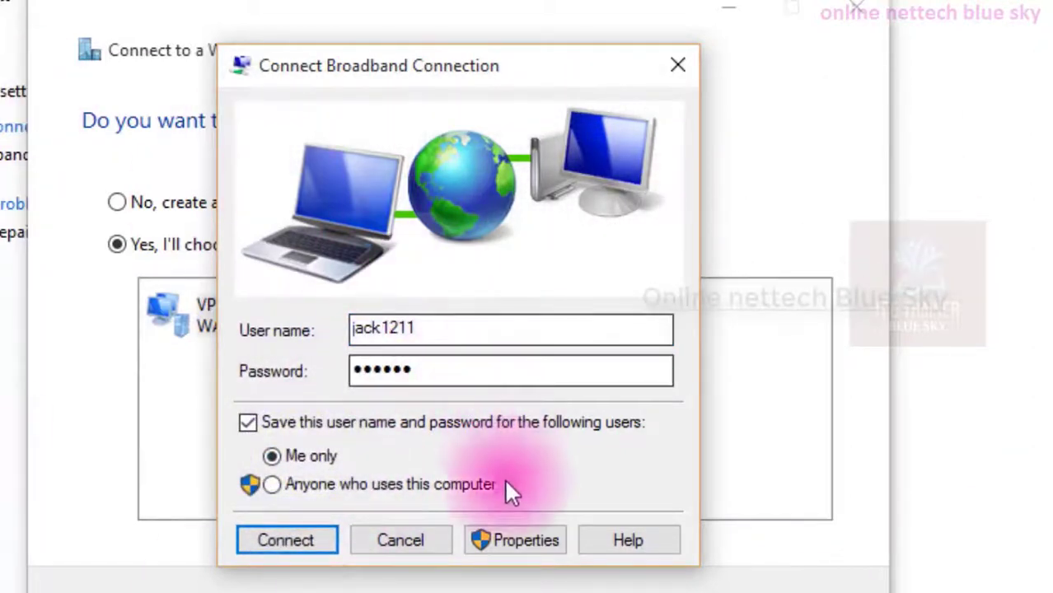
left_click(334, 487)
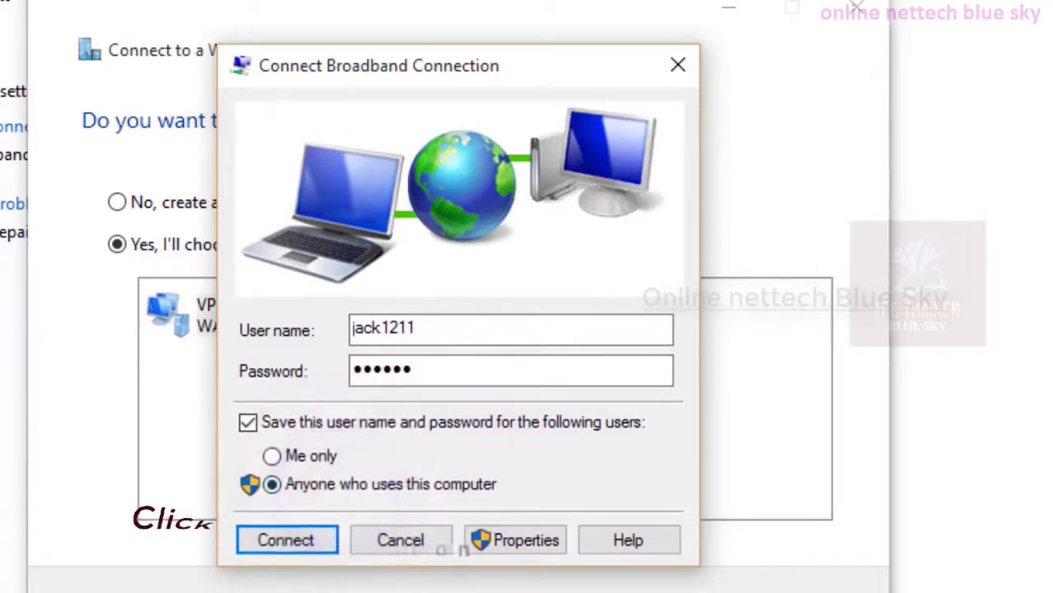
Open the Broadband Connection's properties and switch to its Options settings.
left_click(488, 545)
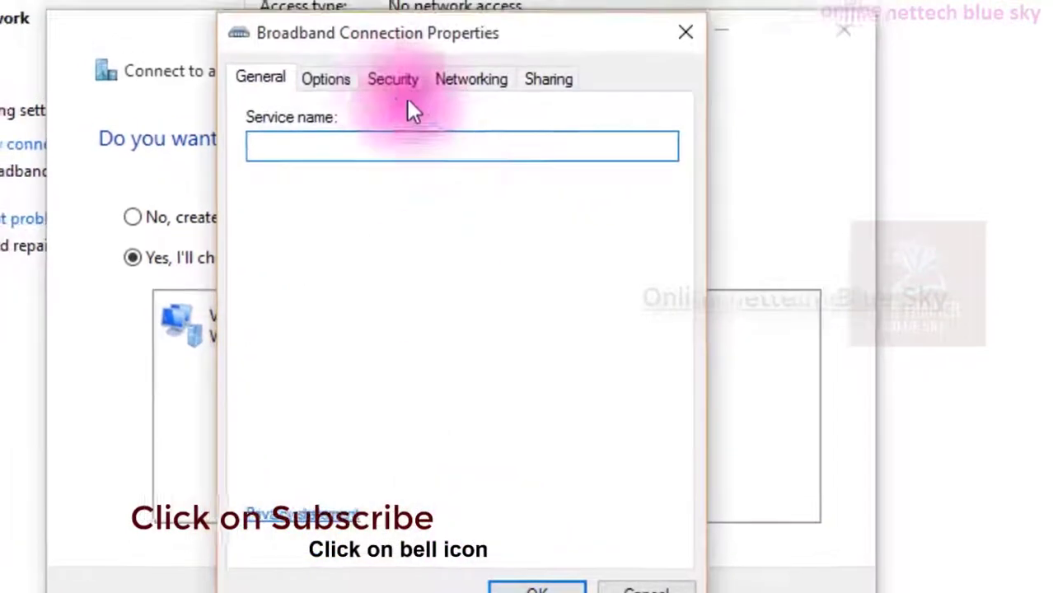
left_click(320, 79)
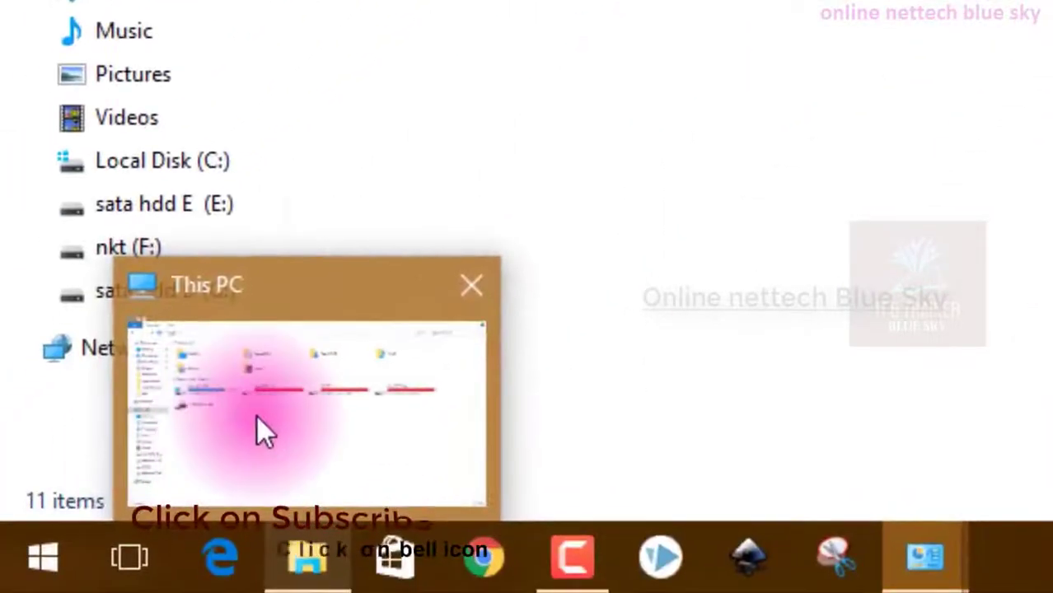
left_click(257, 416)
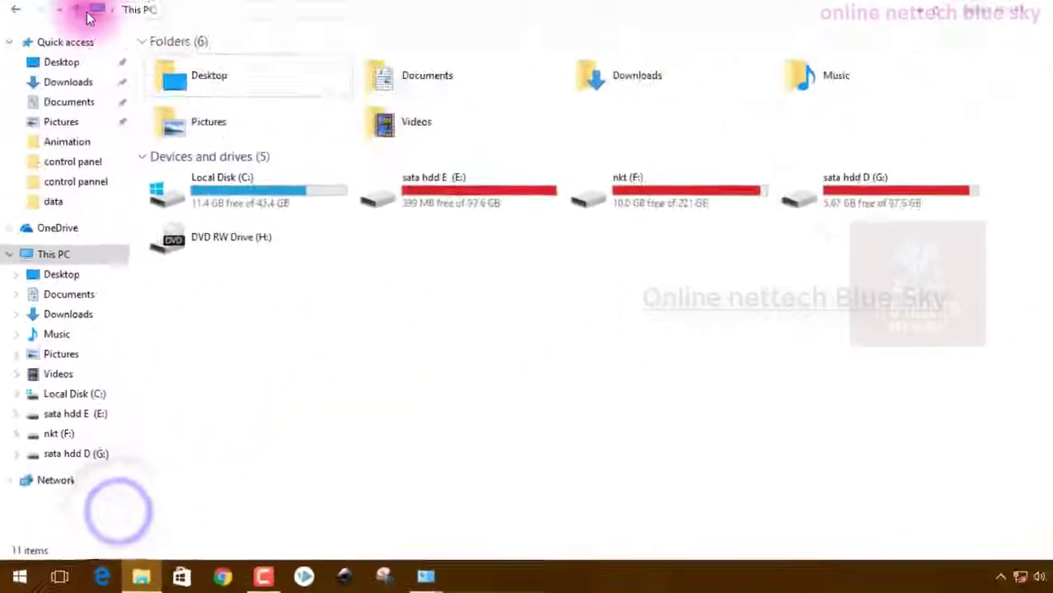
left_click(104, 50)
left_click(122, 124)
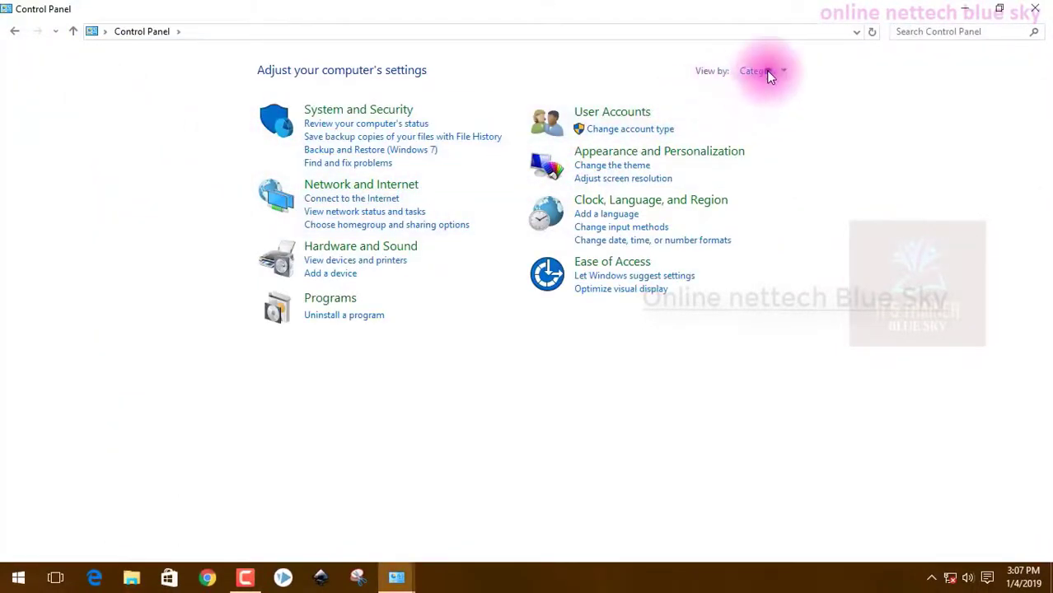
left_click(766, 70)
left_click(778, 112)
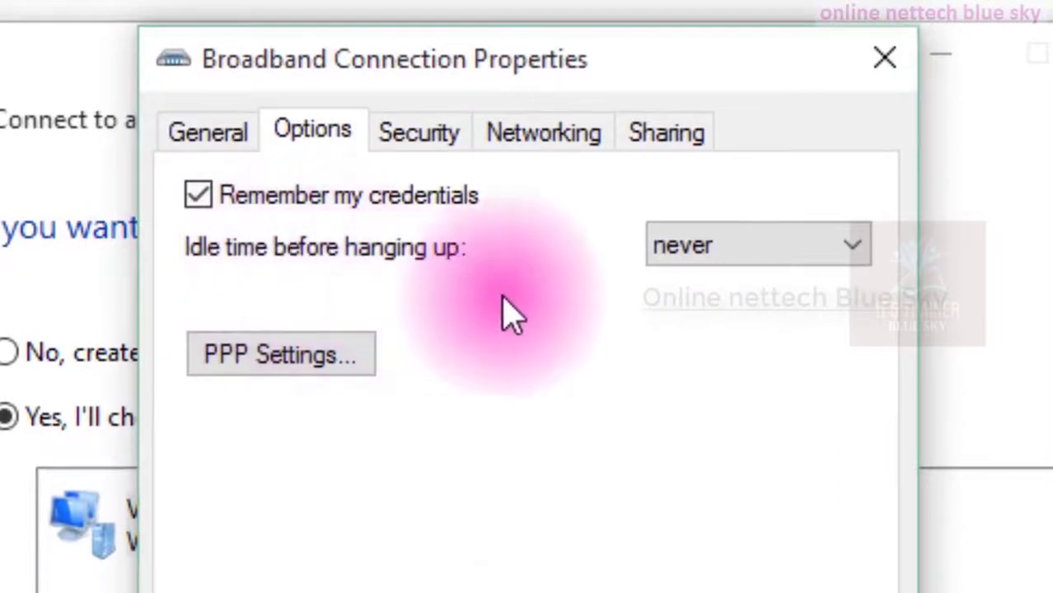
Review the idle time before hanging up choices and open the PPP Settings dialog.
left_click(747, 257)
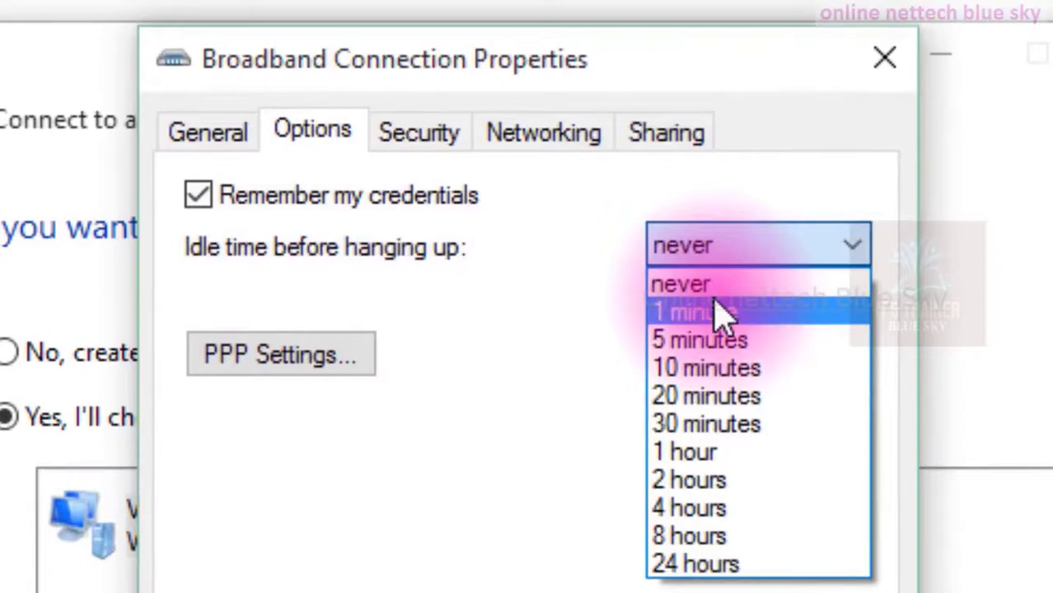
left_click(540, 341)
left_click(322, 369)
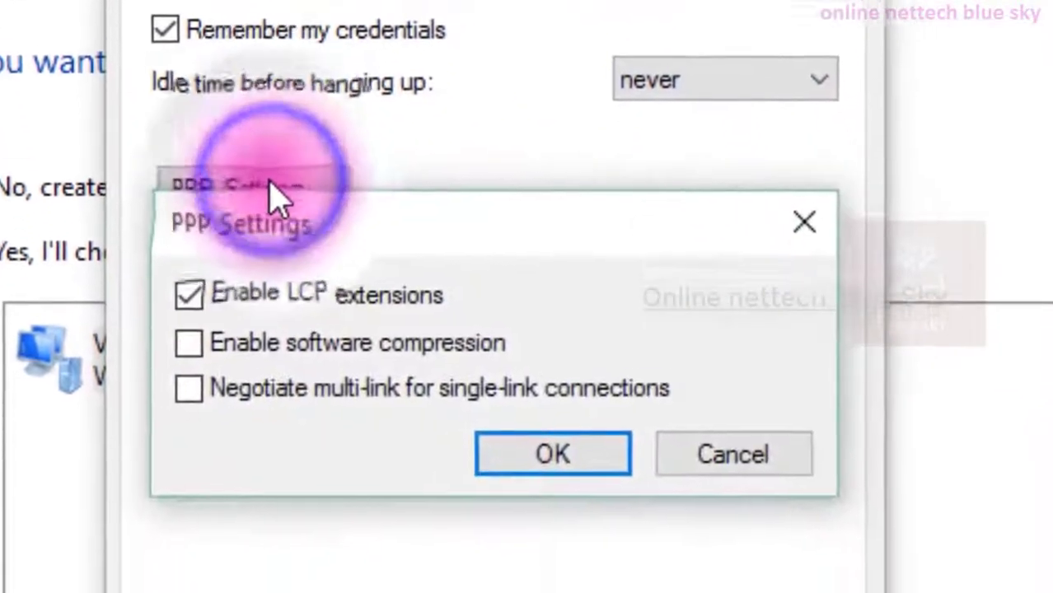